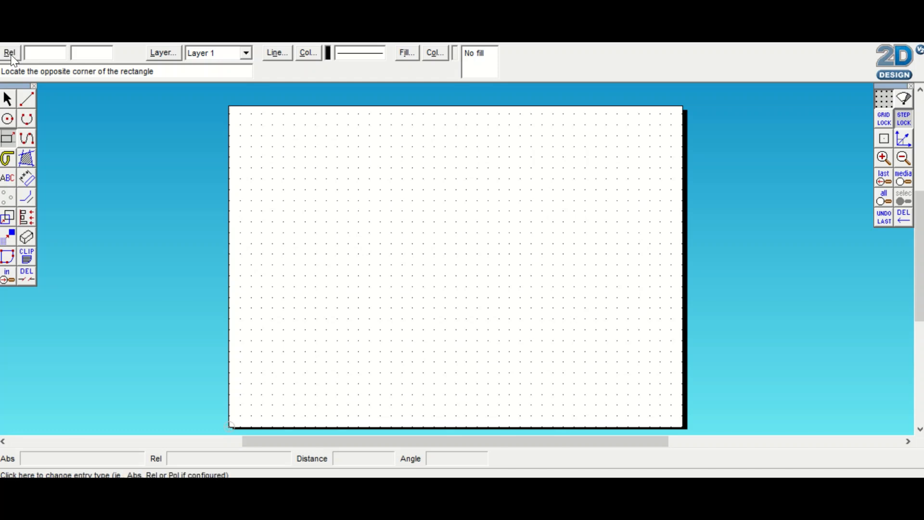
Complete the rectangle with its opposite corner at a relative offset of 147, 90 mm, then leave the rectangle command
left_click(41, 53)
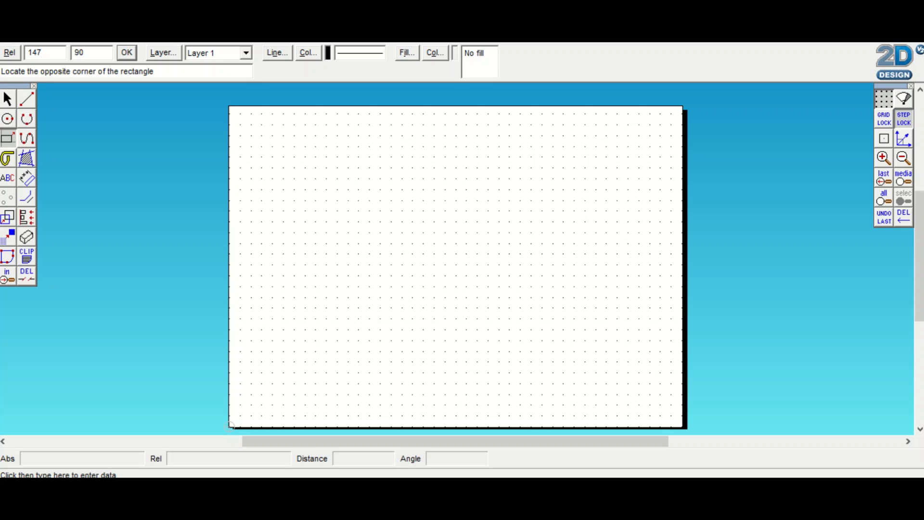
key("Return")
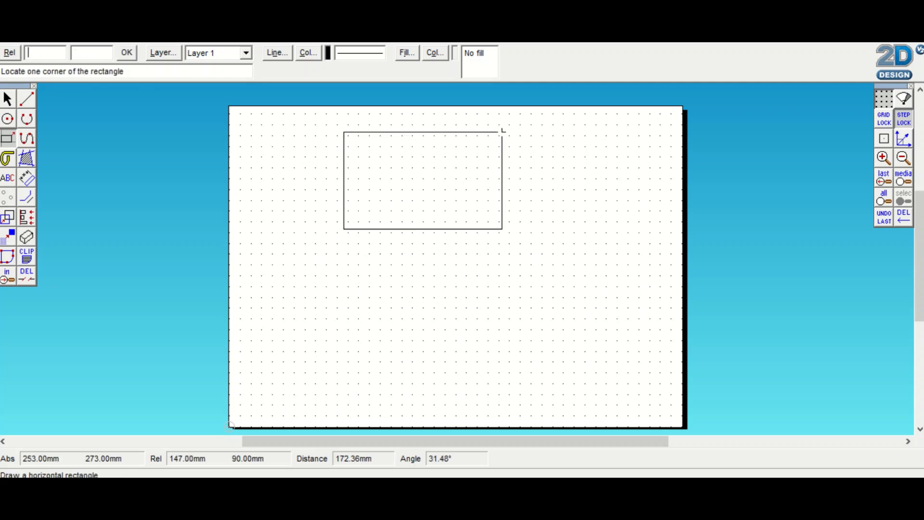
left_click(7, 99)
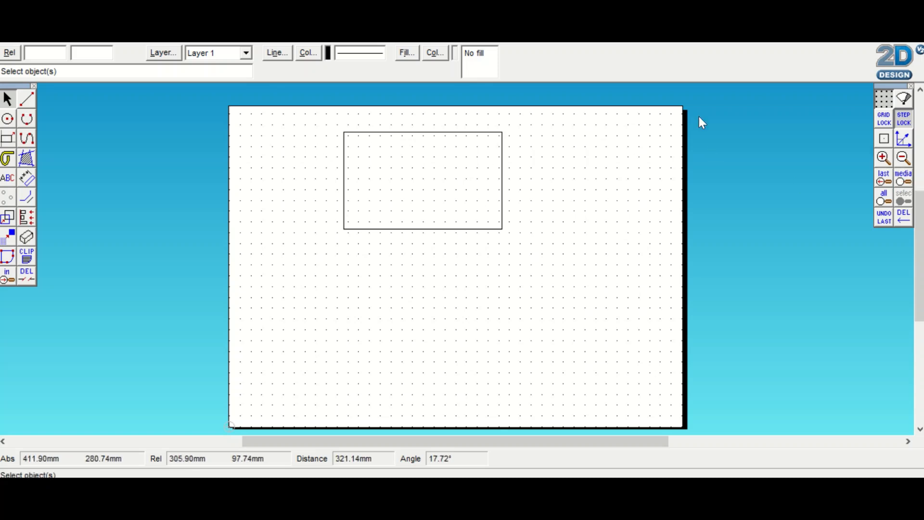
Add a single 15 mm tool-path contour line inside each of the rectangle's four sides
left_click(885, 160)
left_click(886, 160)
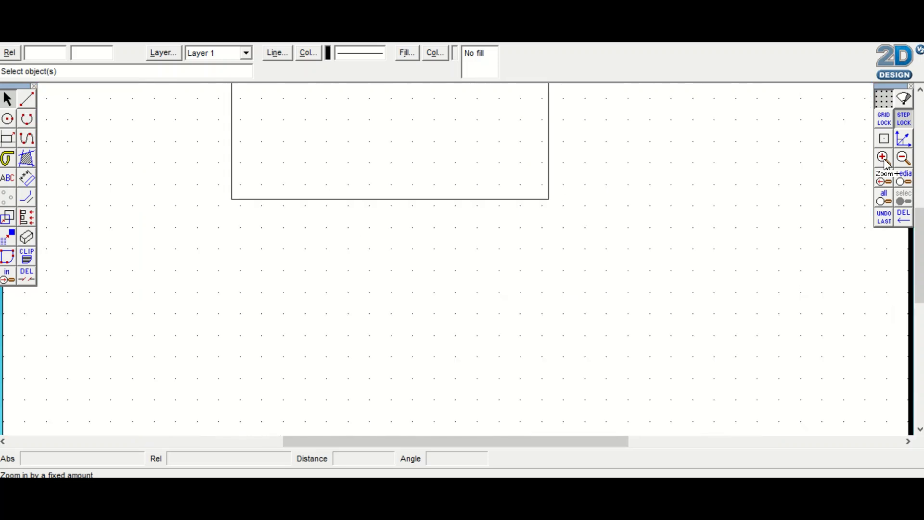
left_click_drag(919, 243, 921, 216)
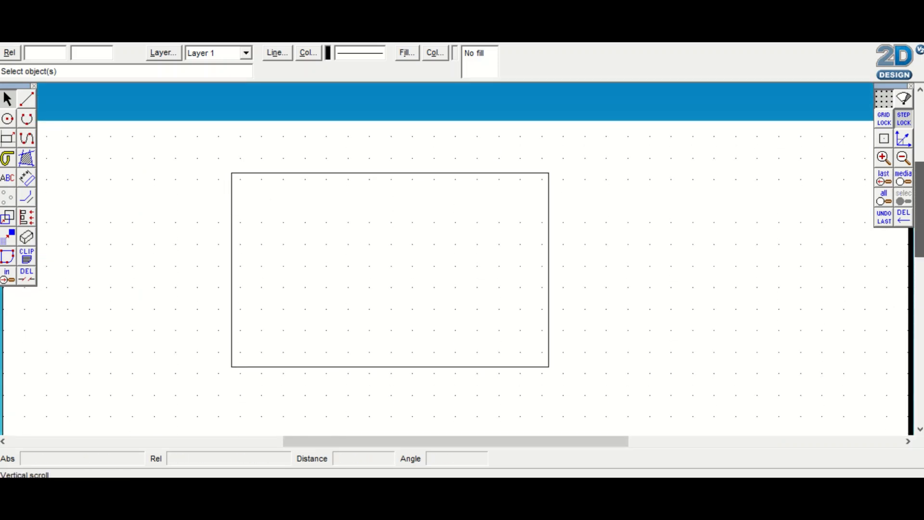
left_click(884, 158)
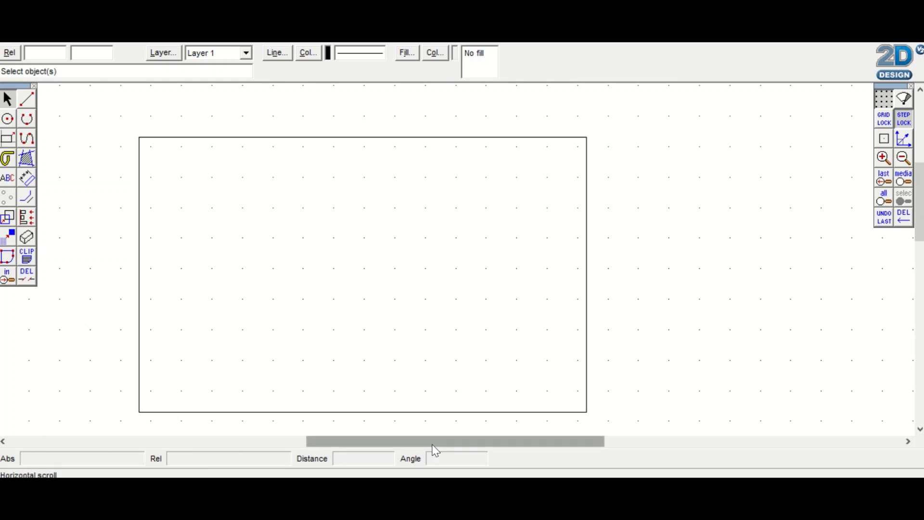
left_click_drag(431, 442, 406, 454)
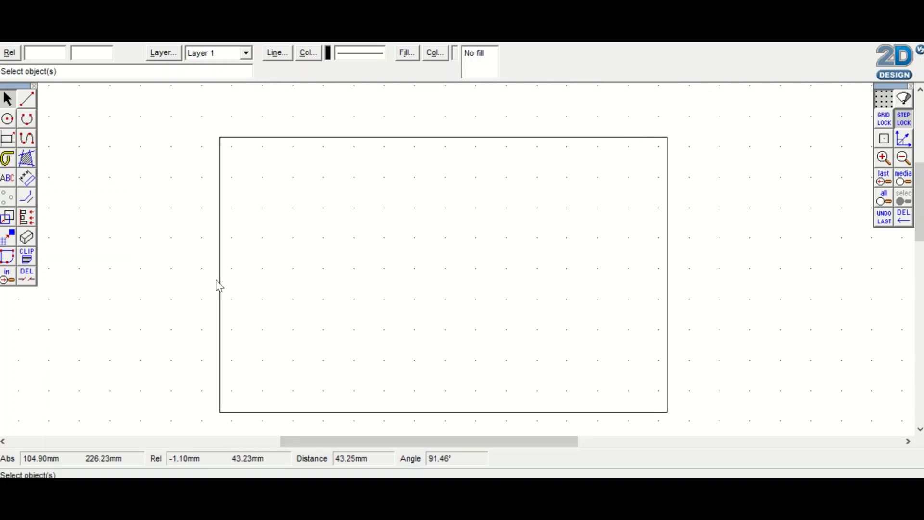
left_click(28, 197)
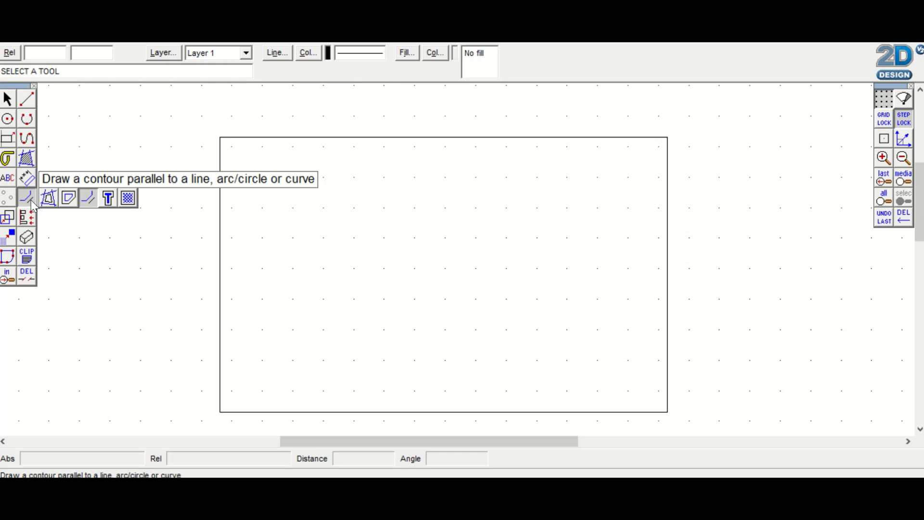
left_click(90, 202)
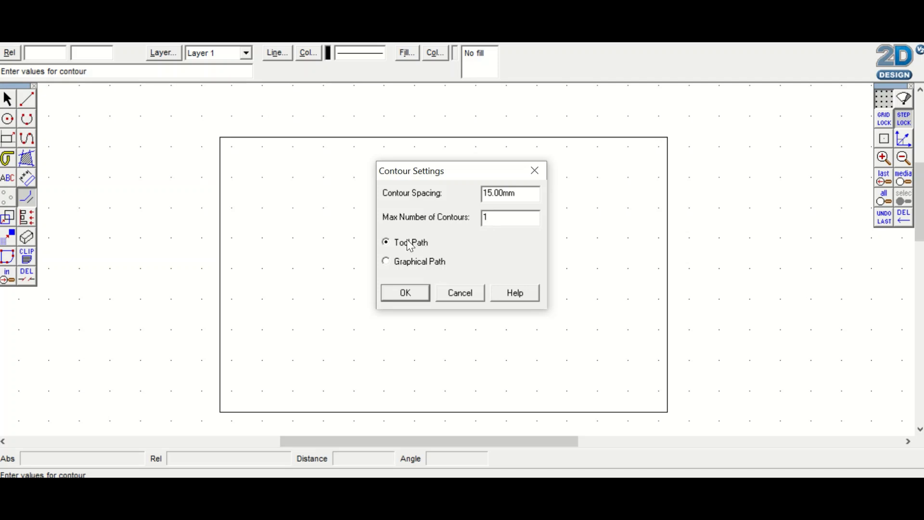
left_click(412, 295)
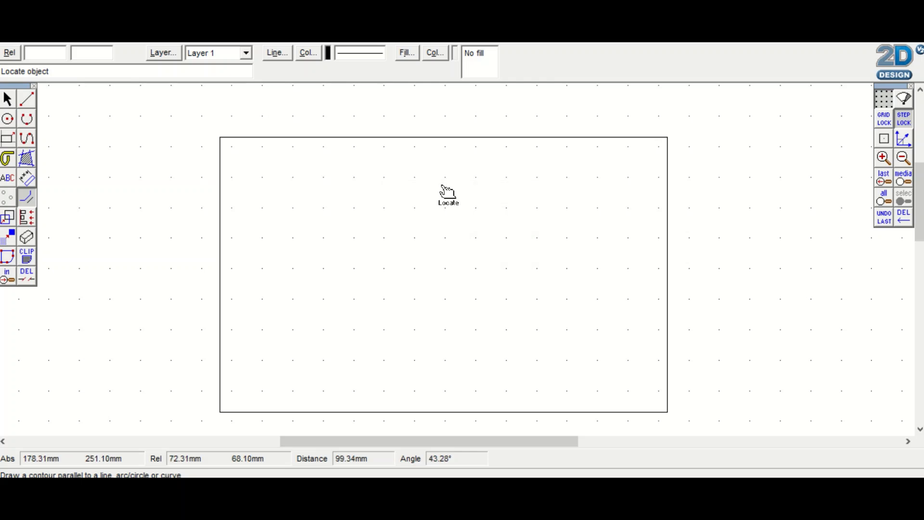
left_click(443, 151)
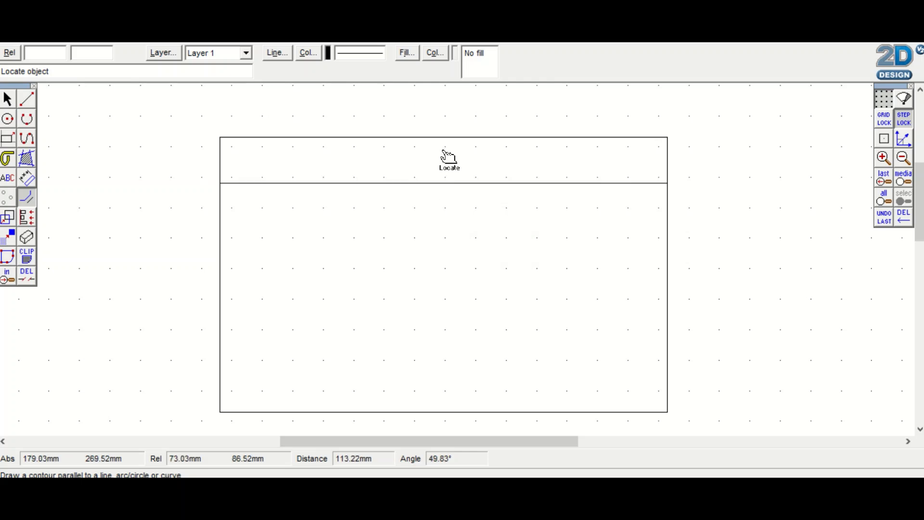
left_click(667, 280)
left_click(511, 410)
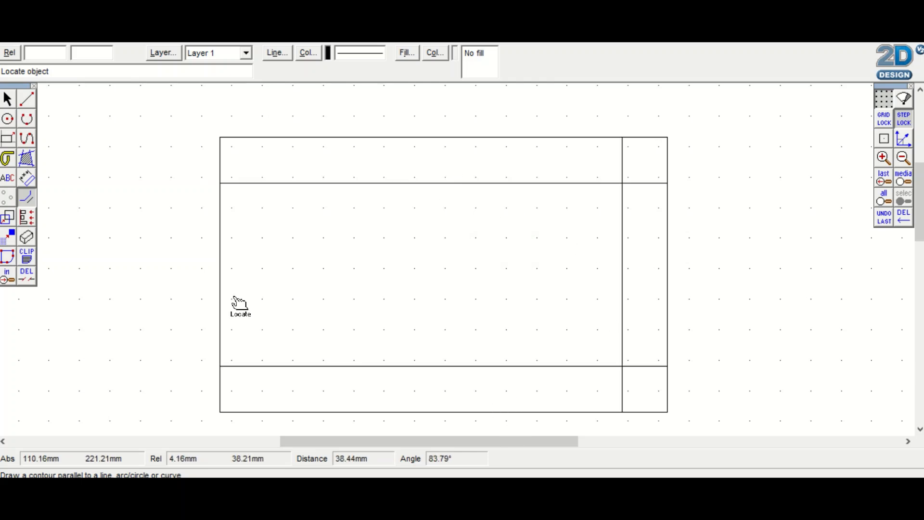
left_click(221, 305)
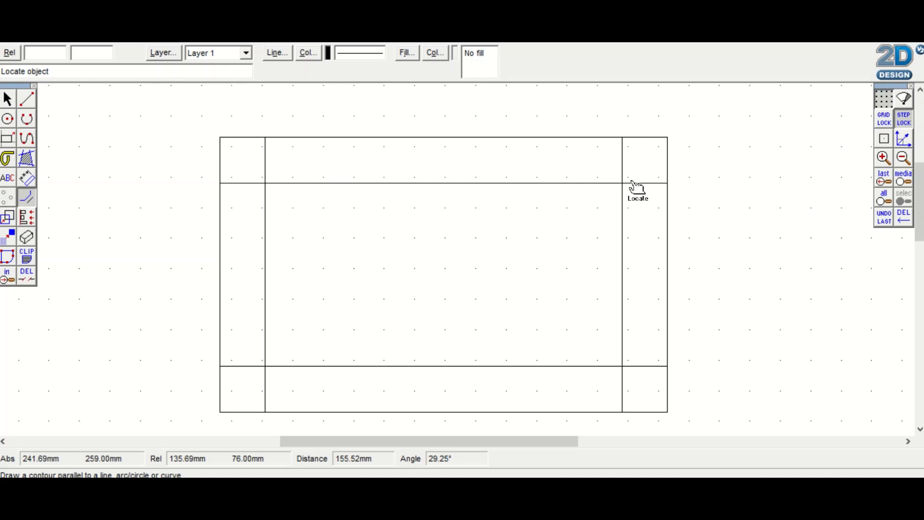
Contour the inner horizontal lines at 15 mm spacing to divide the rectangle into six equal rows
left_click(577, 190)
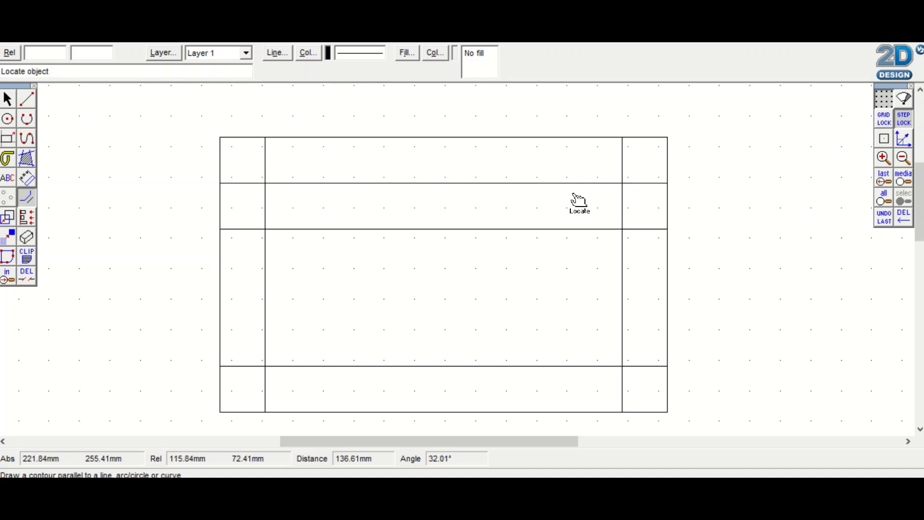
left_click(573, 365)
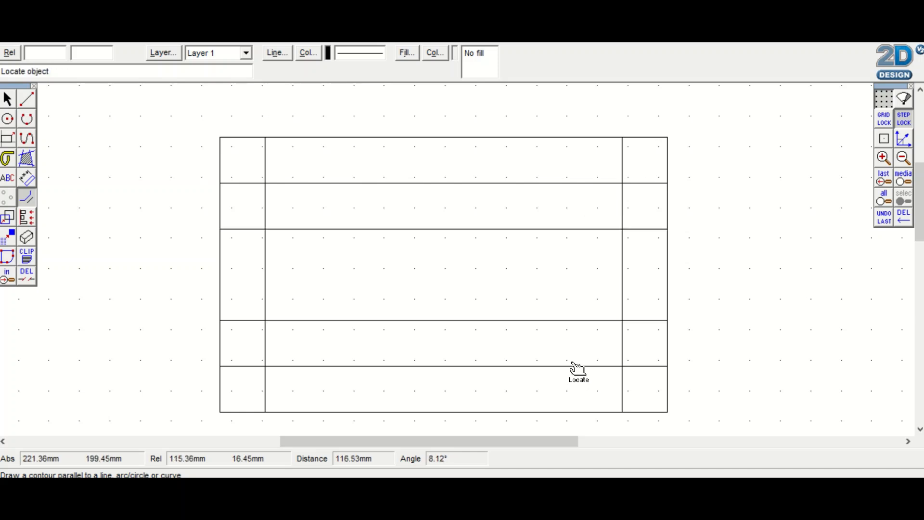
left_click(556, 244)
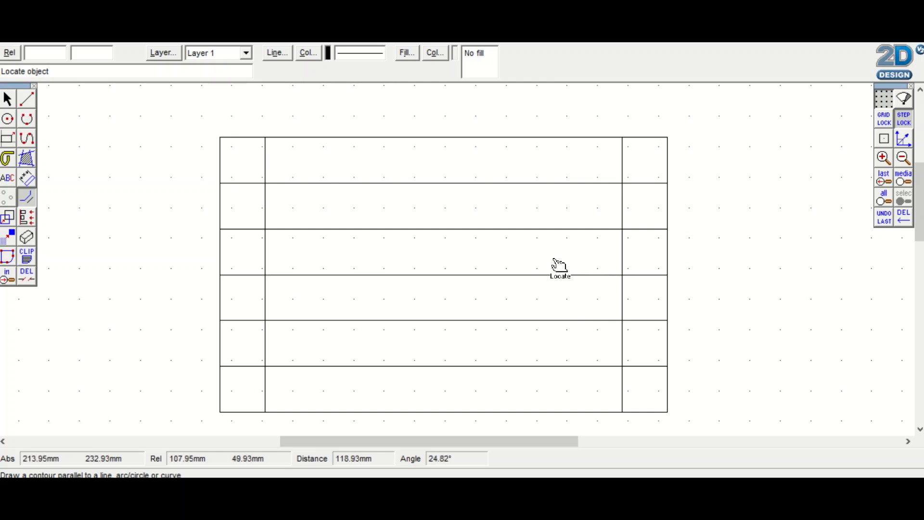
Add two more vertical contour lines leftward from the right inner line, 15 mm apart, leaving no extra line beside the left inner line
left_click(621, 253)
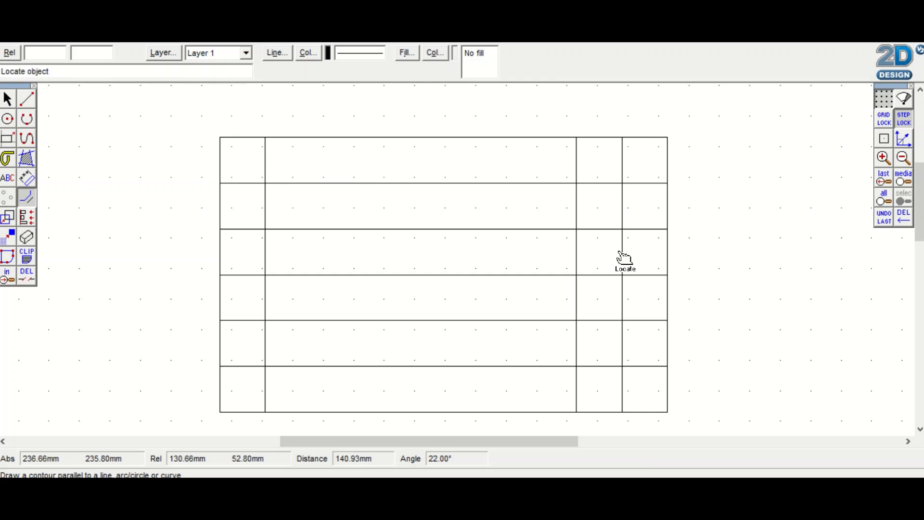
left_click(572, 254)
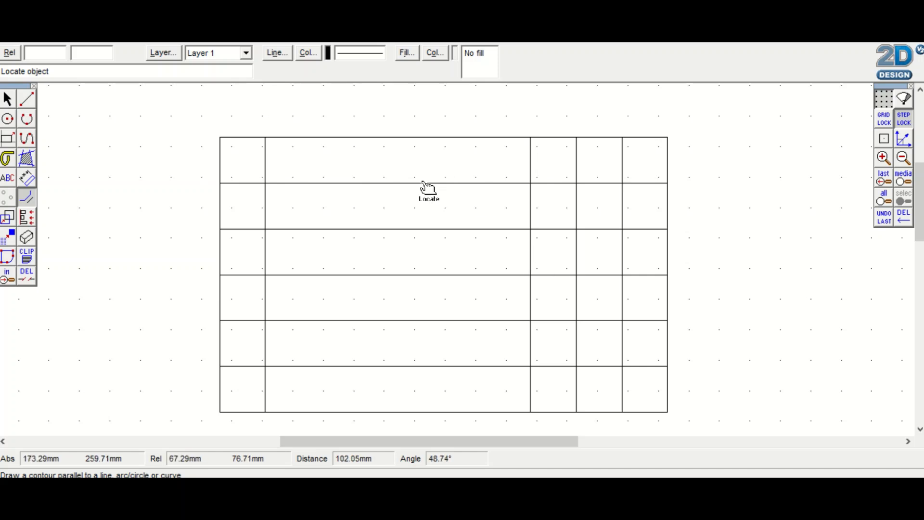
left_click(272, 258)
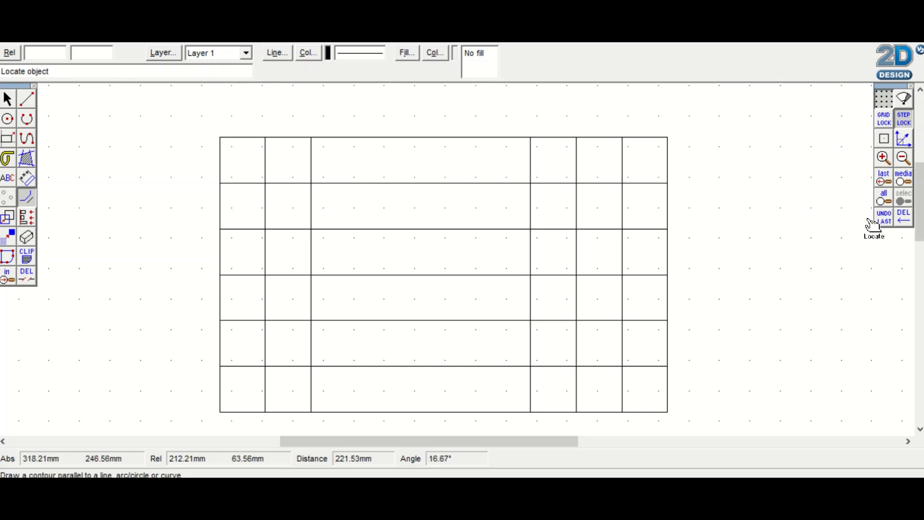
left_click(884, 217)
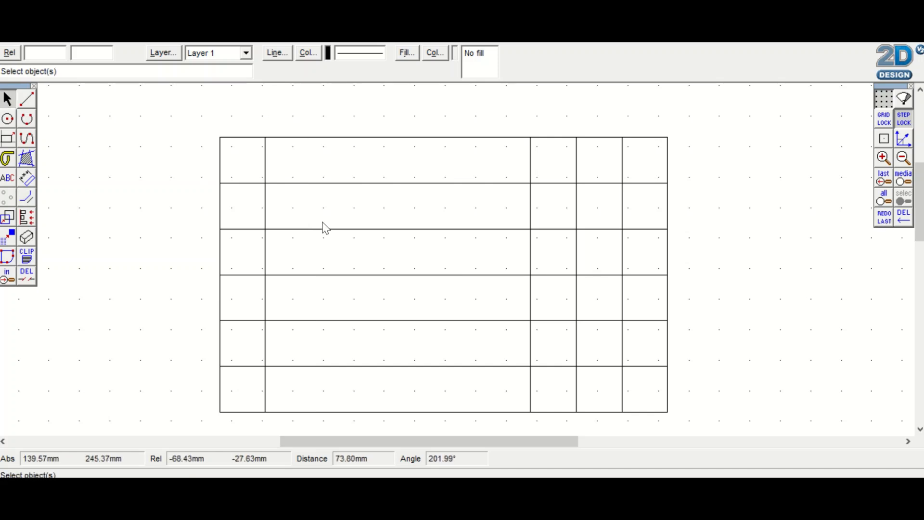
Continue leftward from the leftmost of the right-hand verticals with two more 15 mm tool-path contour lines
left_click(27, 198)
left_click(414, 292)
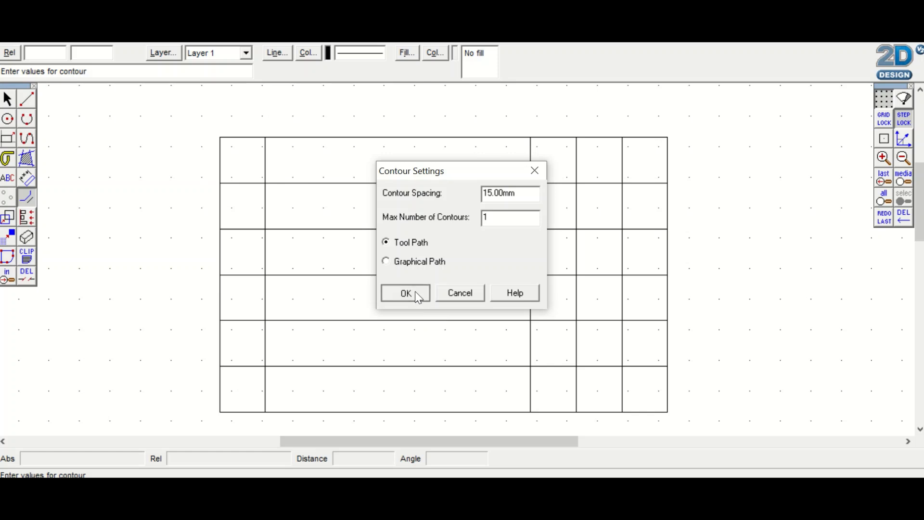
left_click(530, 266)
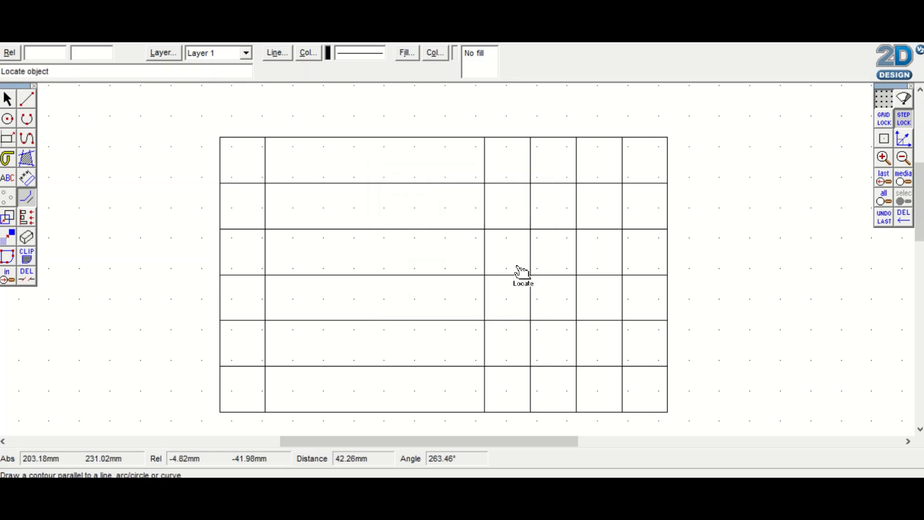
left_click(475, 266)
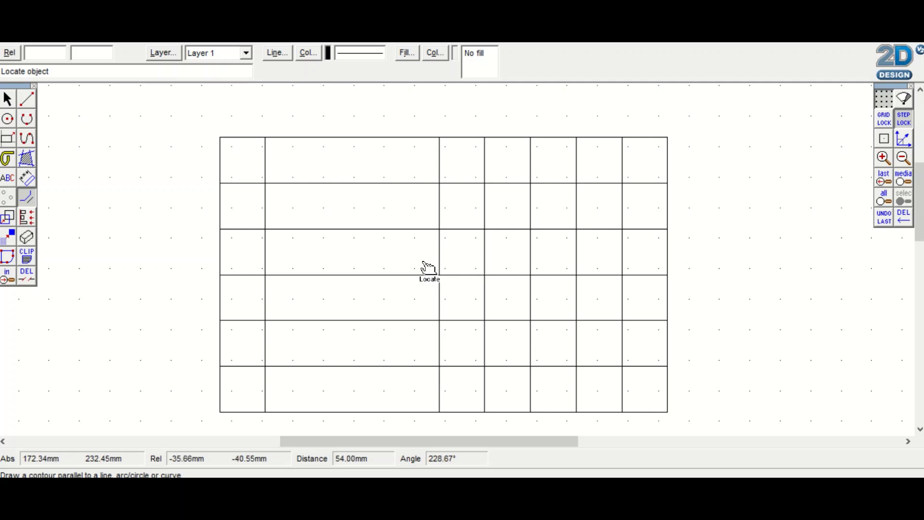
Delete the line parts between intersections that cross the 15 mm strips below and to the right of the large left block
left_click(28, 277)
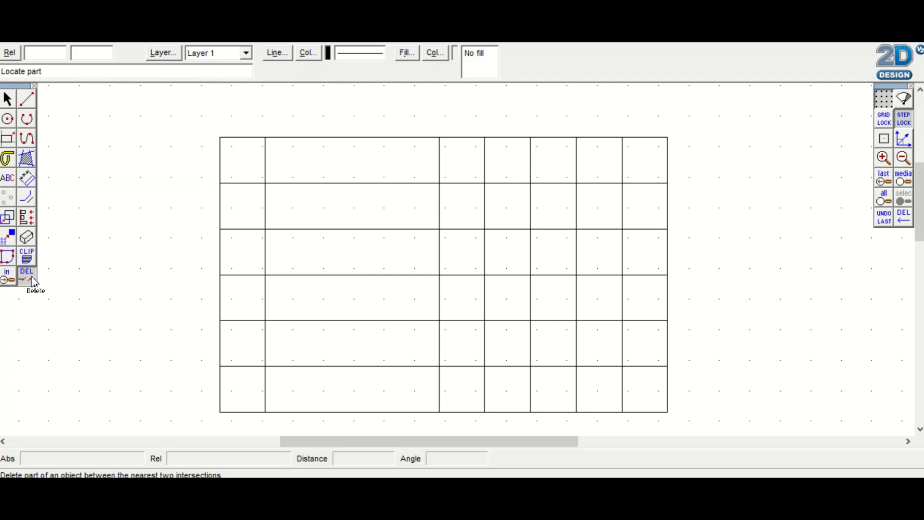
left_click(32, 278)
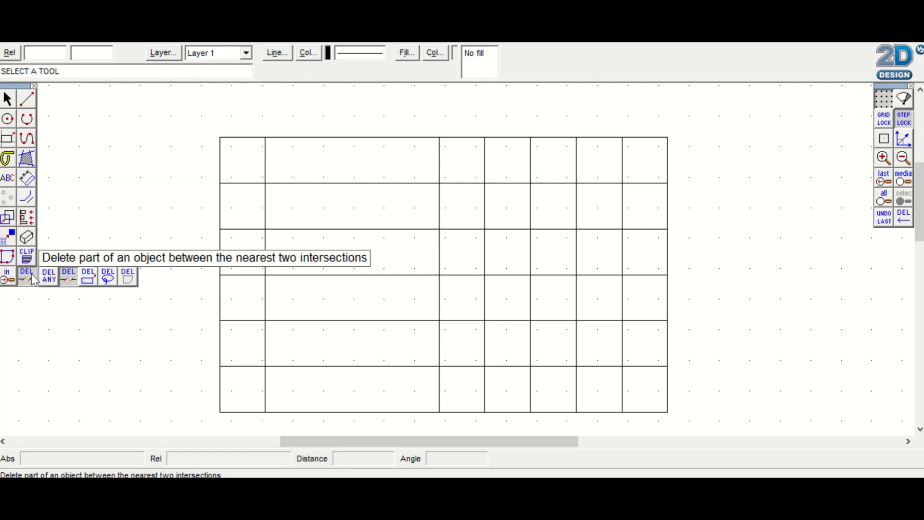
left_click(67, 283)
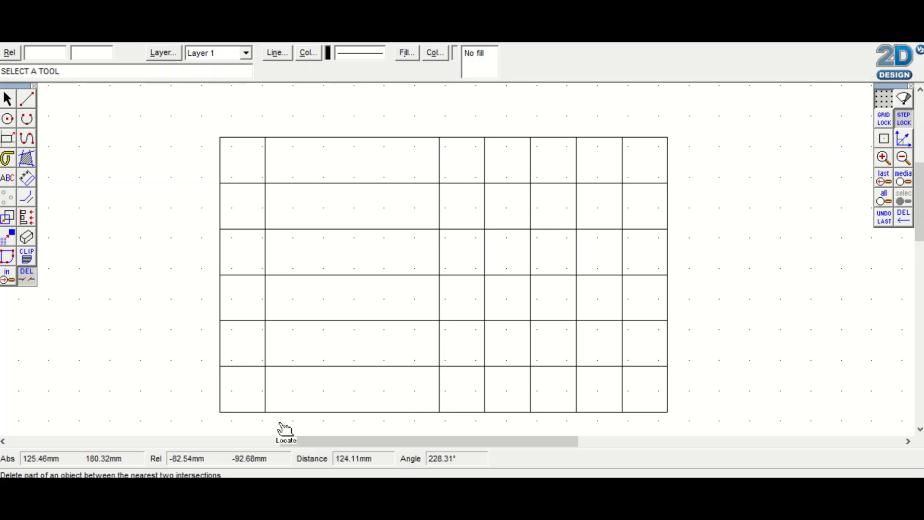
left_click(264, 395)
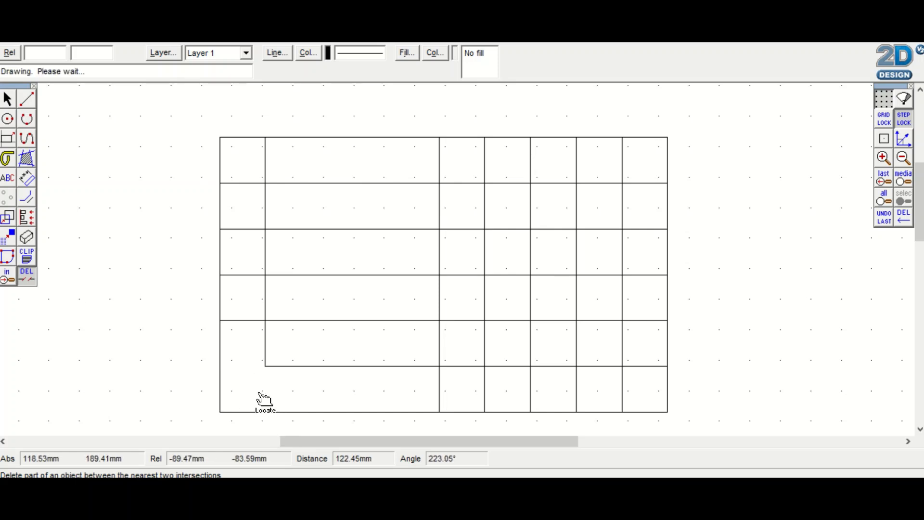
left_click(439, 395)
left_click(473, 373)
left_click(472, 334)
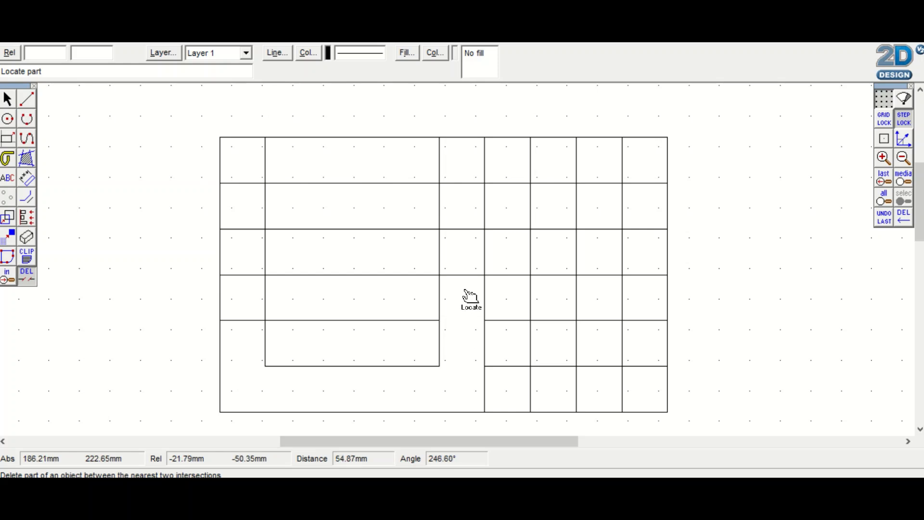
left_click(470, 288)
left_click(470, 238)
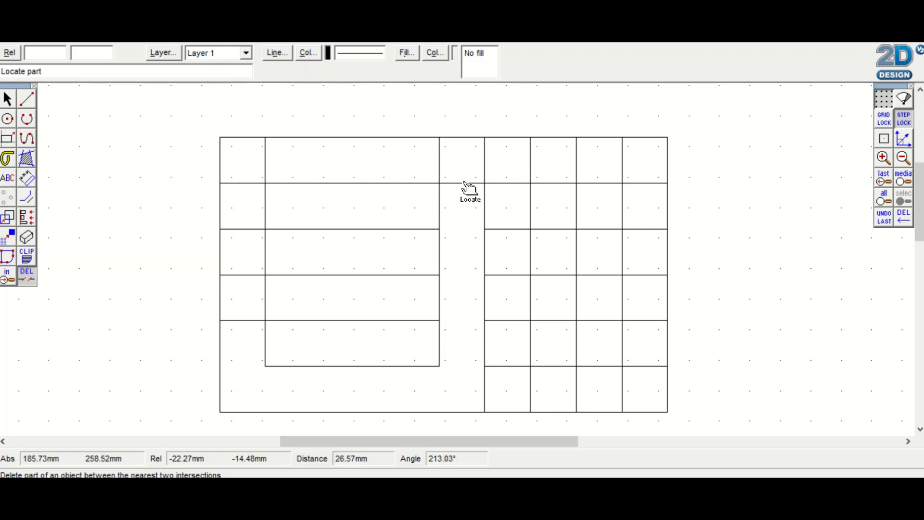
left_click(449, 182)
left_click(441, 161)
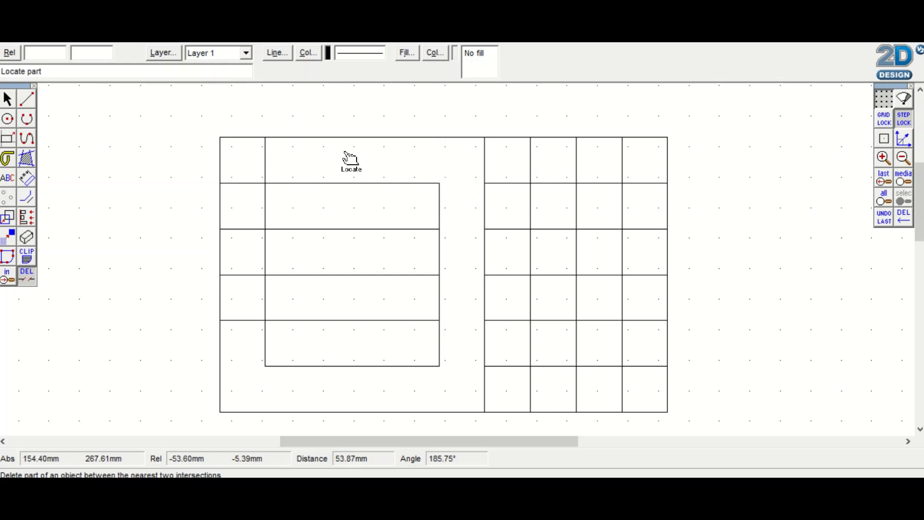
Delete the remaining line parts crossing the strips above and to the left of the large left block
left_click(267, 163)
left_click(243, 186)
left_click(234, 230)
left_click(241, 276)
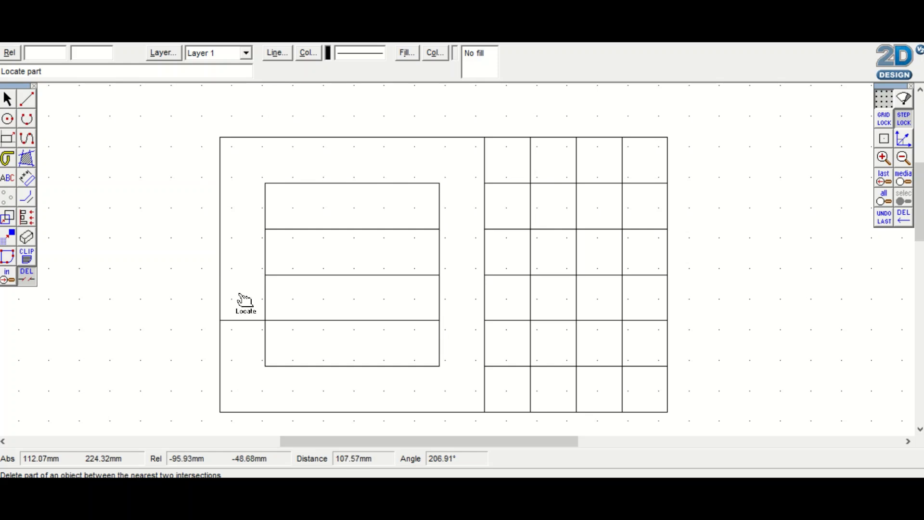
left_click(243, 321)
Delete the three horizontal line parts inside the large left block to leave an empty inner rectangle
left_click(353, 321)
left_click(354, 276)
left_click(354, 230)
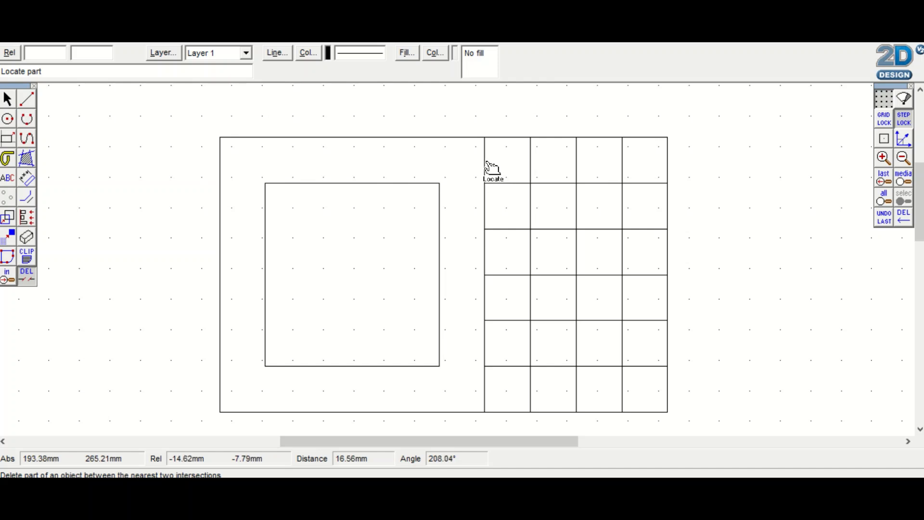
Delete the five horizontal line parts in the first grid column right of the framed inner rectangle
left_click(512, 185)
left_click(512, 231)
left_click(510, 276)
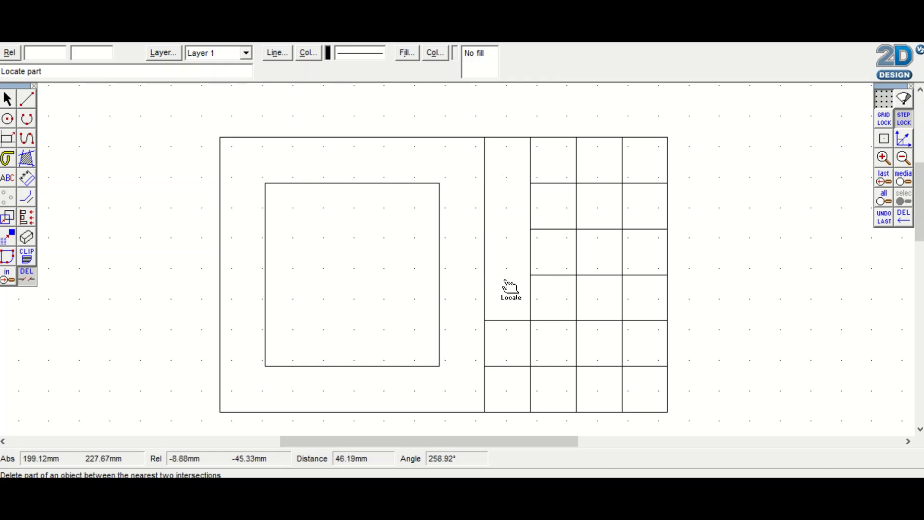
left_click(509, 322)
left_click(509, 368)
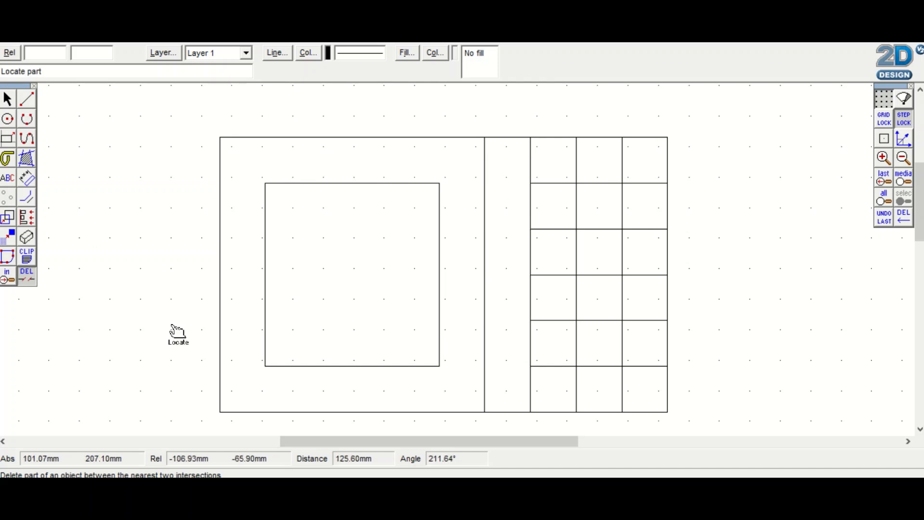
Delete the whole vertical line between the inner rectangle and the grid, using the delete-any-object tool
left_click(26, 276)
left_click(49, 277)
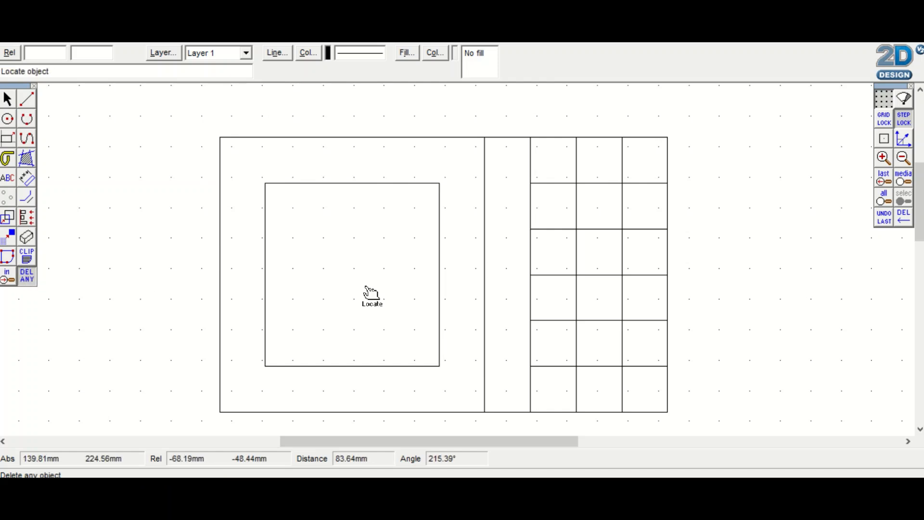
left_click(484, 300)
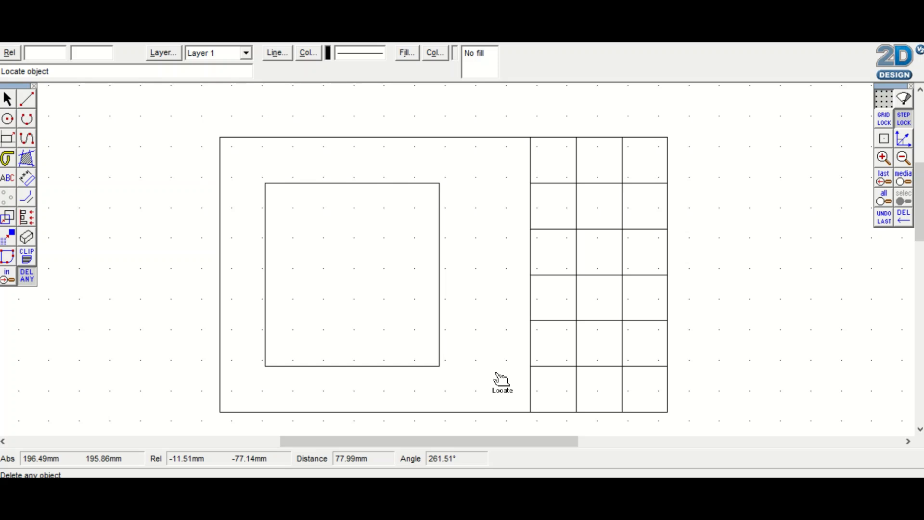
Draw a circle of radius 4 mm centred on the uppermost interior intersection of the grid's leftmost vertical line
mouse_move(461, 44)
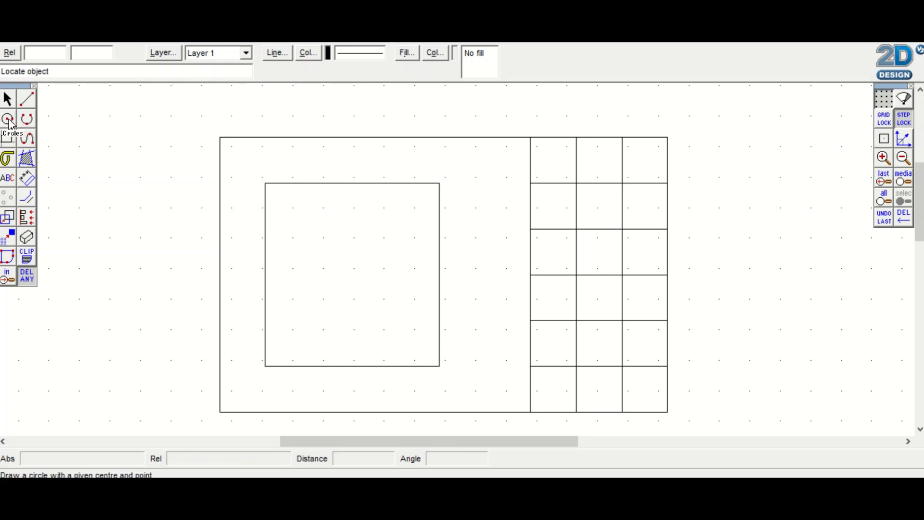
left_click(8, 120)
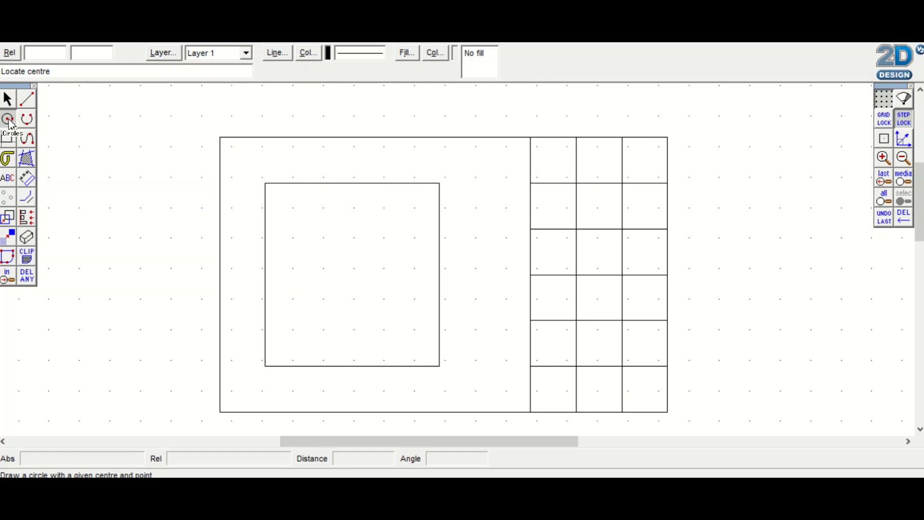
left_click(10, 123)
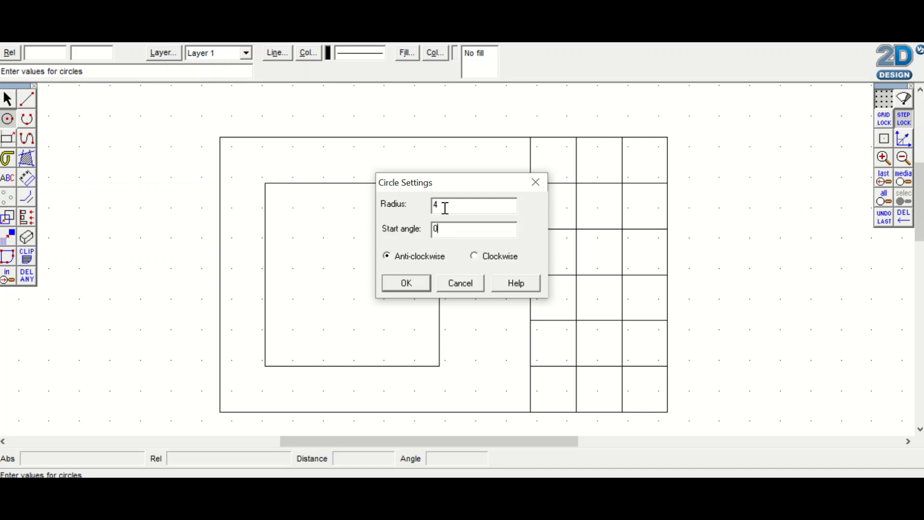
left_click(406, 282)
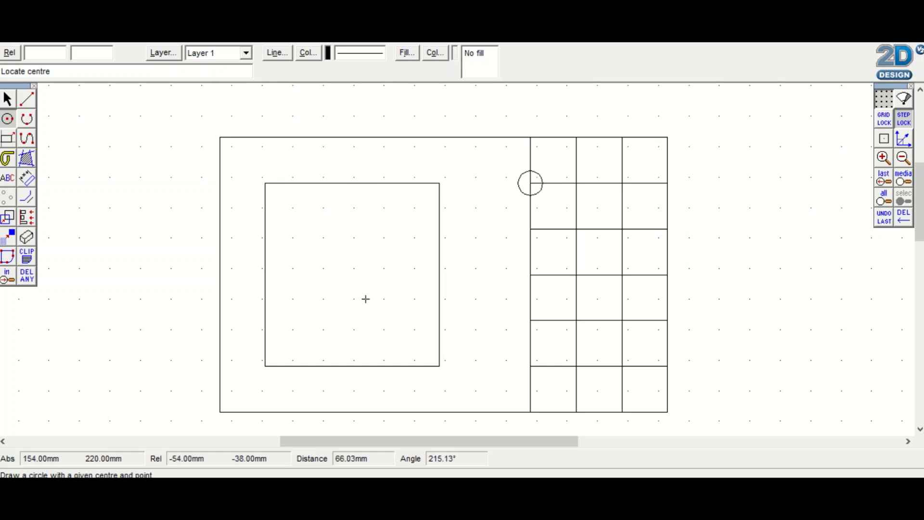
Turn on attach and set it to snap to end points and intersections
left_click(7, 98)
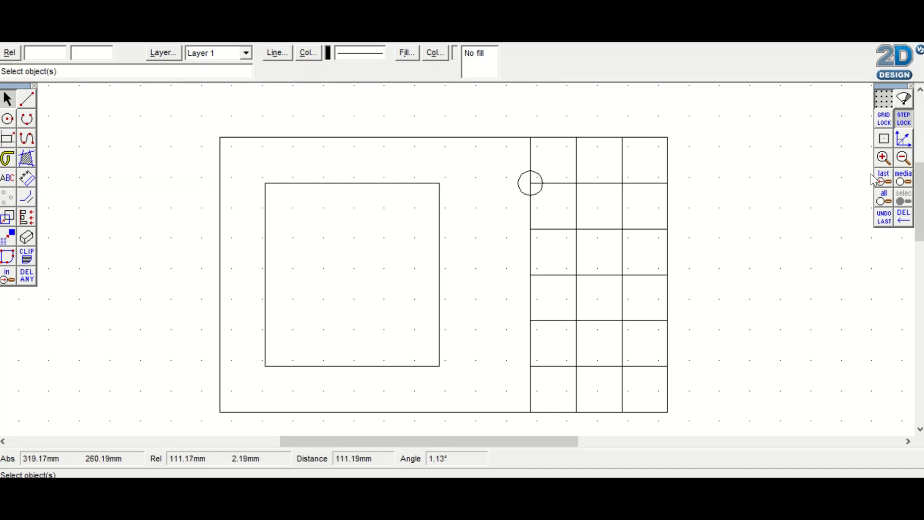
left_click(884, 140)
right_click(884, 142)
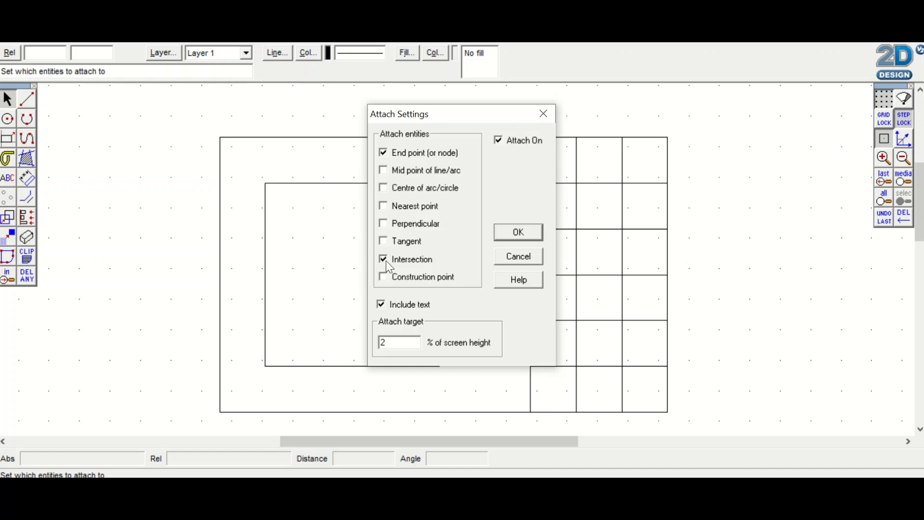
left_click(383, 278)
left_click(518, 233)
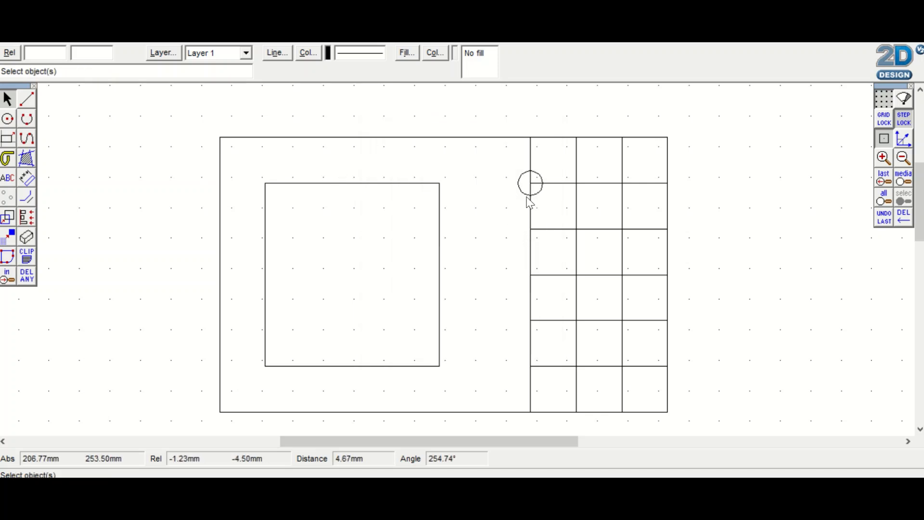
Copy the circle onto the second and third interior intersections down the grid's leftmost vertical line
left_click(529, 196)
left_click(534, 216)
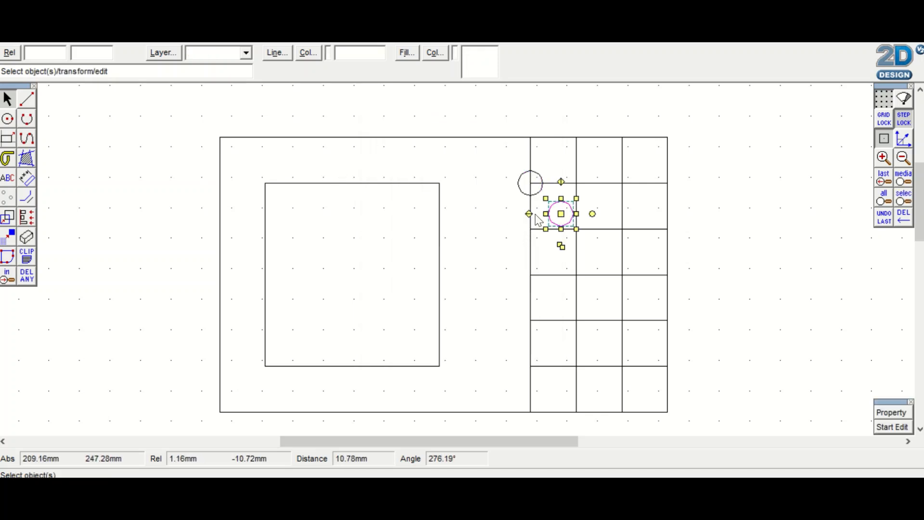
left_click(562, 214)
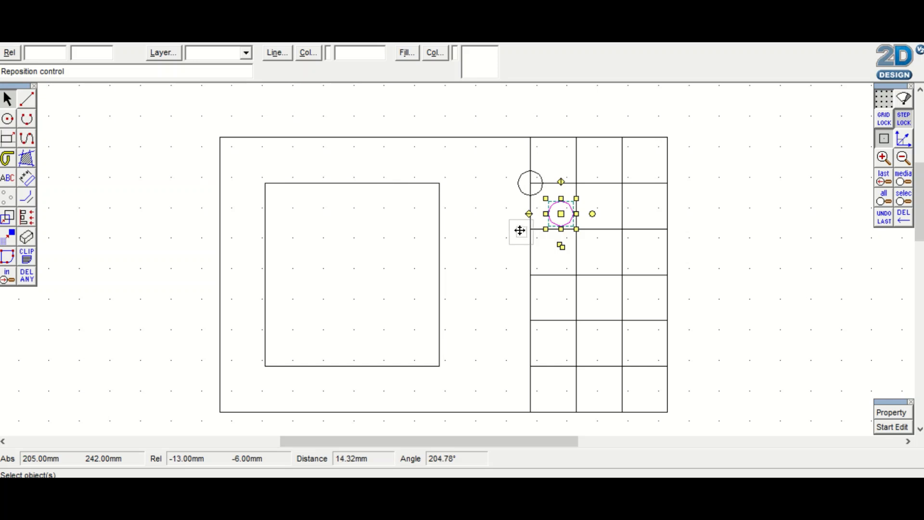
left_click(530, 229)
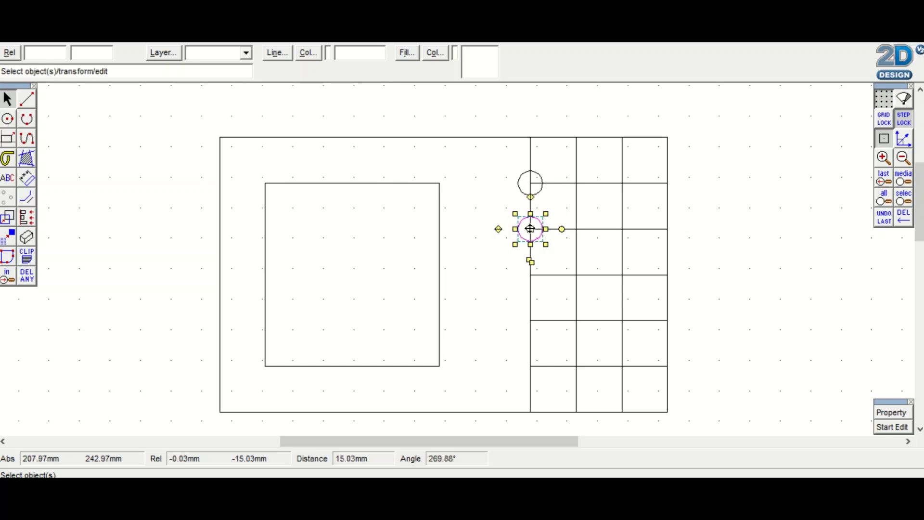
left_click(530, 260)
left_click(561, 259)
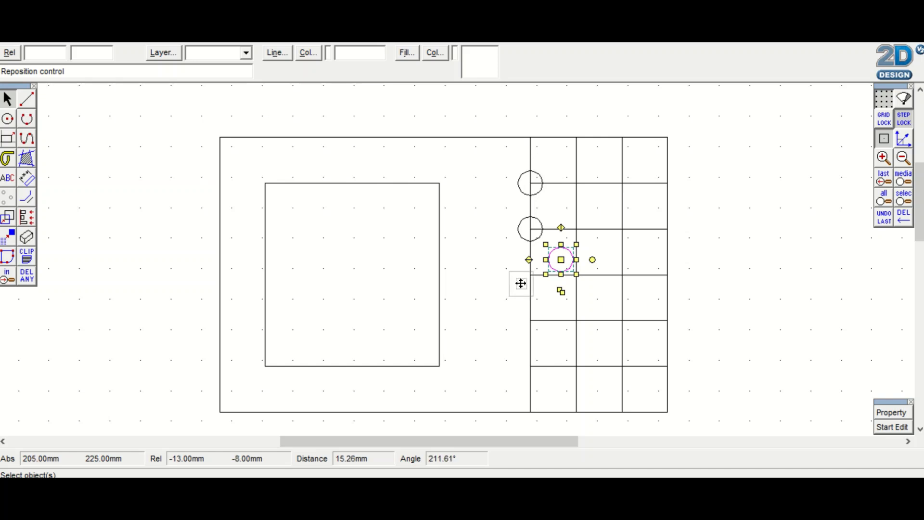
left_click(520, 284)
left_click(521, 284)
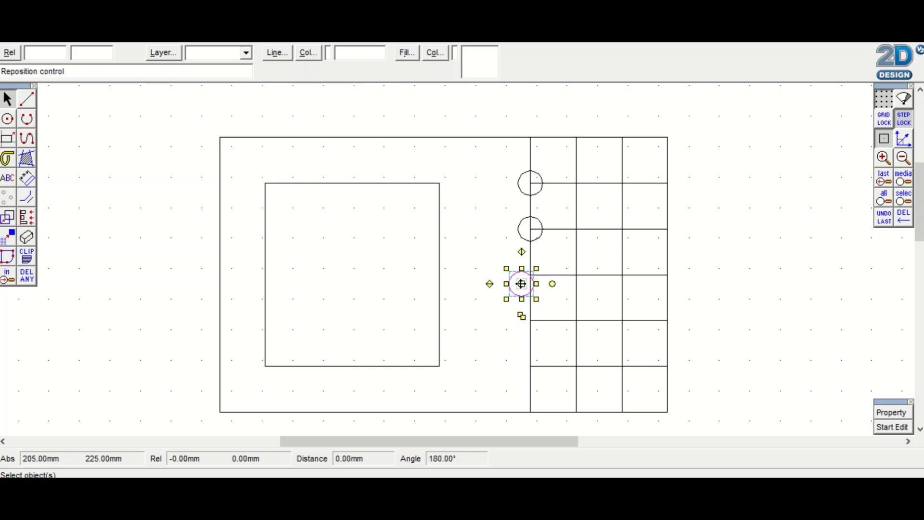
left_click(529, 275)
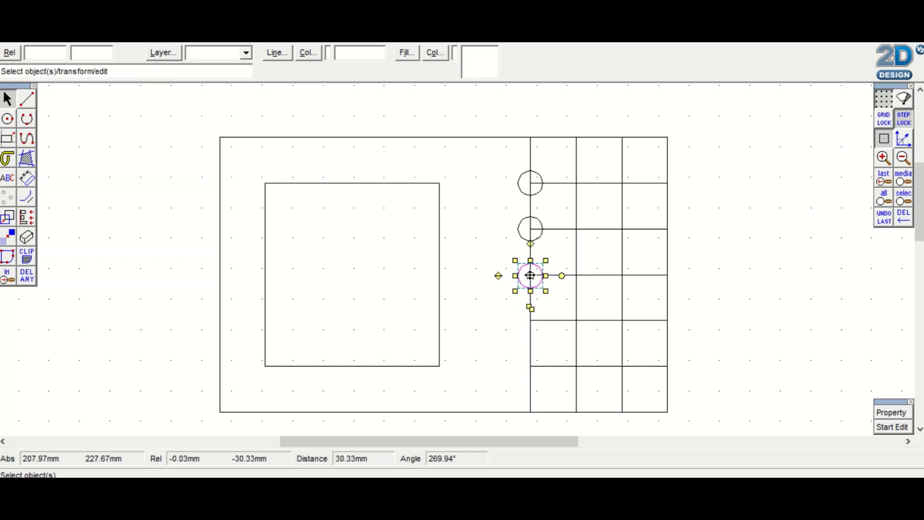
Copy the circle onto the fourth and fifth interior intersections down the grid's leftmost vertical line
left_click(530, 308)
left_click(561, 306)
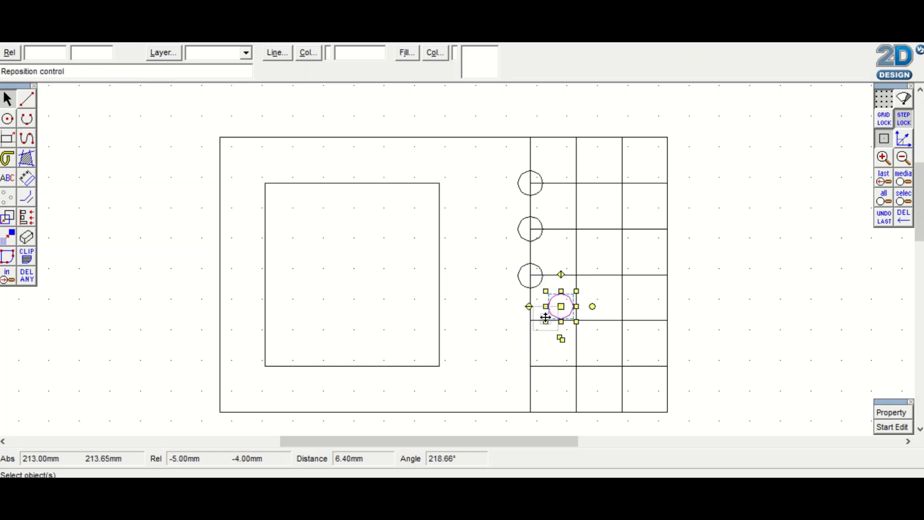
left_click(530, 321)
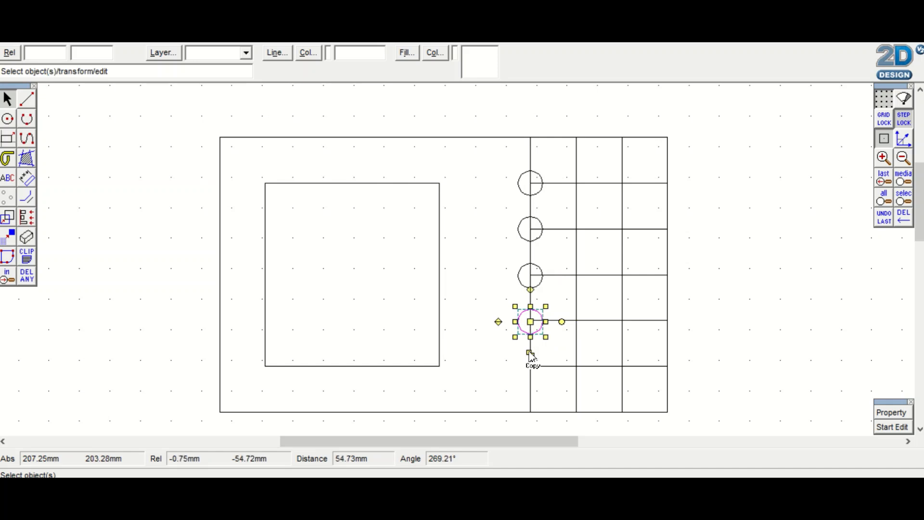
left_click(530, 353)
left_click(561, 352)
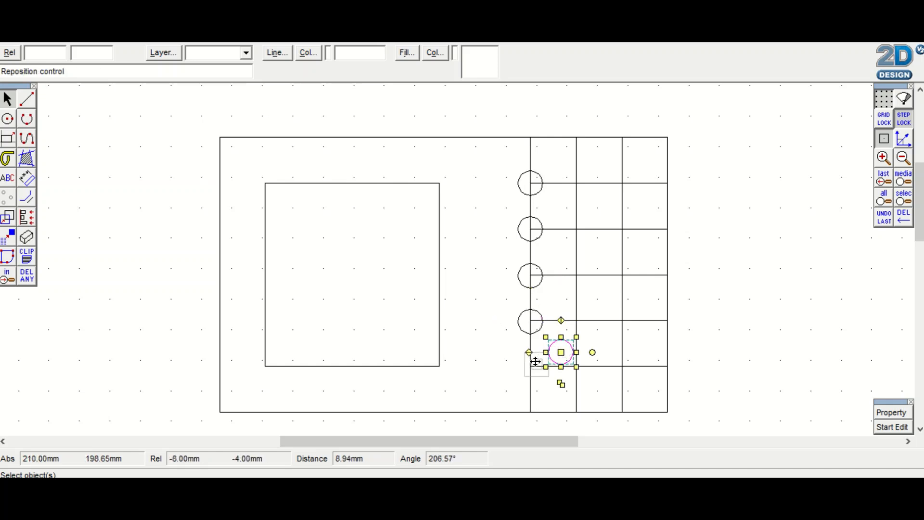
left_click(530, 367)
Copy circles onto the upper two interior intersections of the grid's second vertical line
left_click(531, 399)
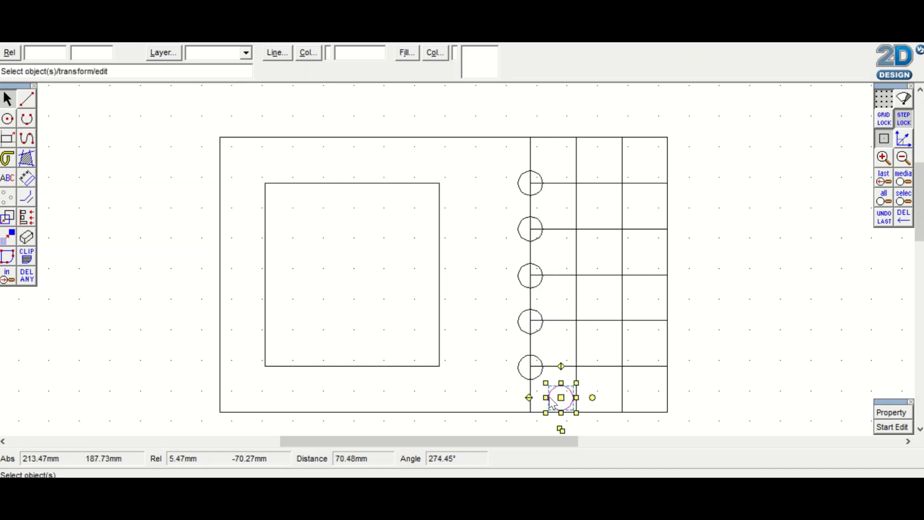
left_click(561, 397)
left_click(576, 184)
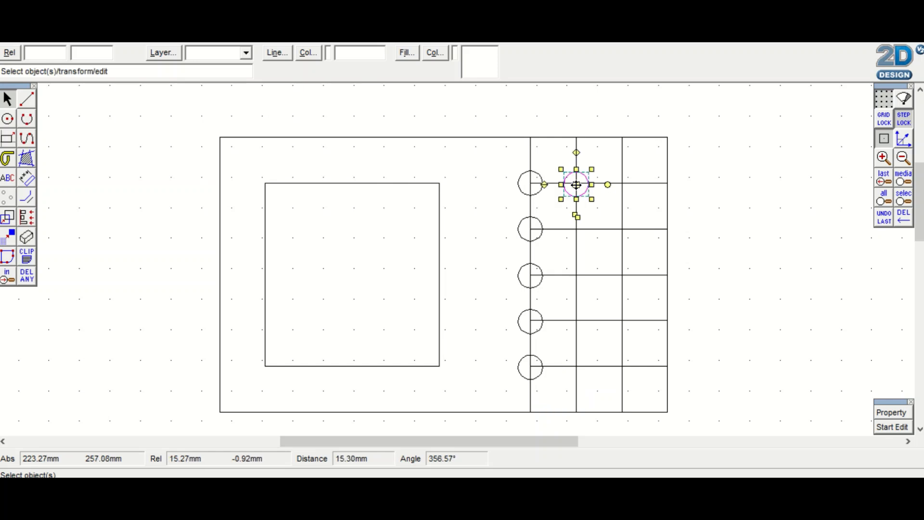
left_click(541, 237)
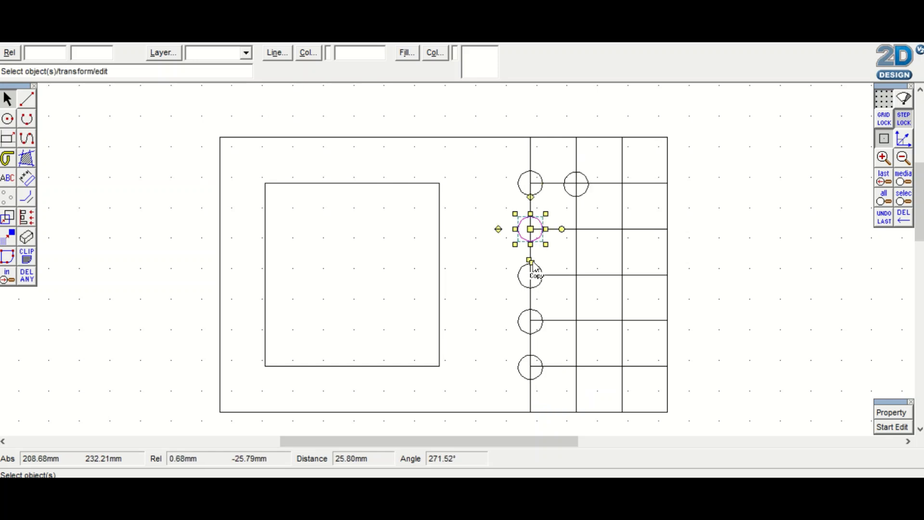
left_click(530, 262)
left_click(558, 258)
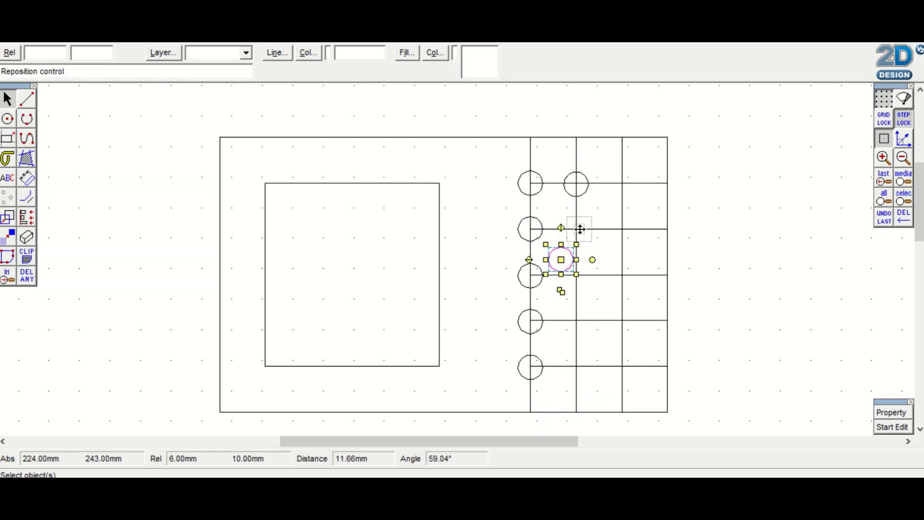
left_click(576, 229)
Copy circles onto the remaining three interior intersections down the grid's second vertical line
left_click(576, 262)
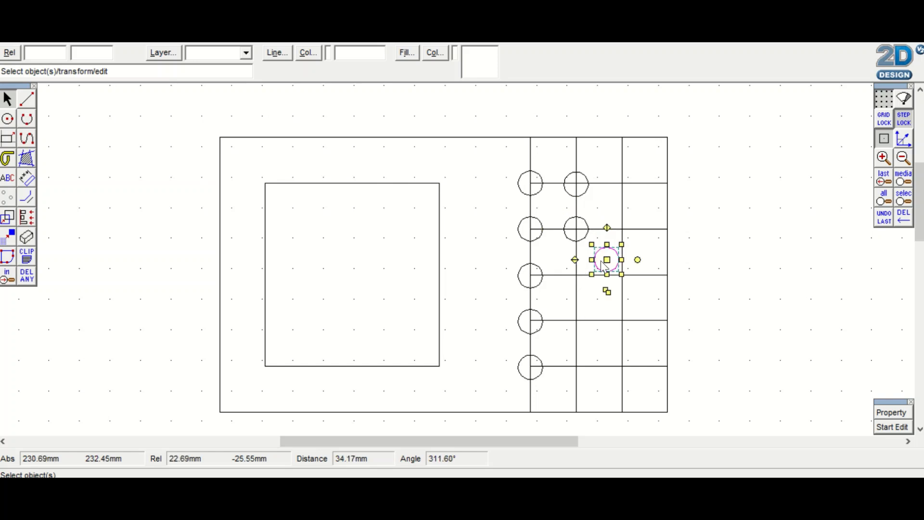
left_click(608, 261)
left_click(576, 275)
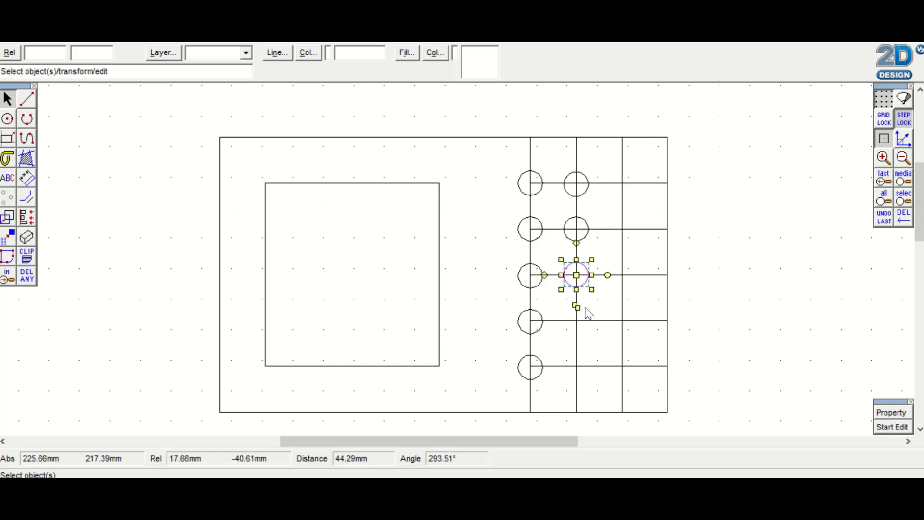
left_click(576, 307)
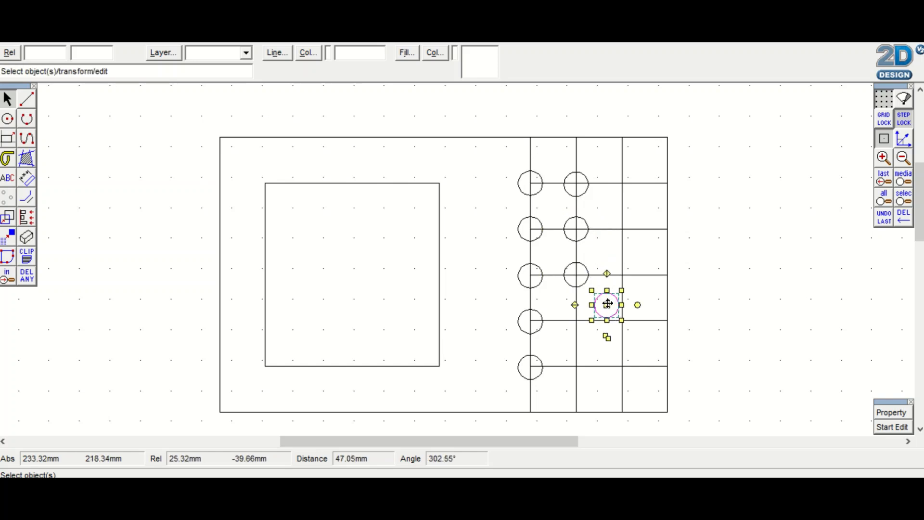
left_click(608, 304)
left_click(576, 321)
left_click(577, 354)
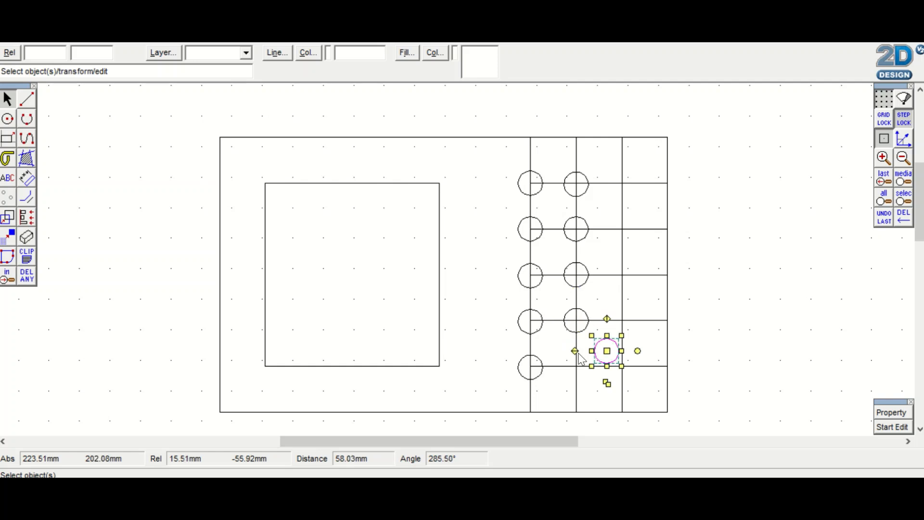
left_click(608, 352)
left_click(576, 366)
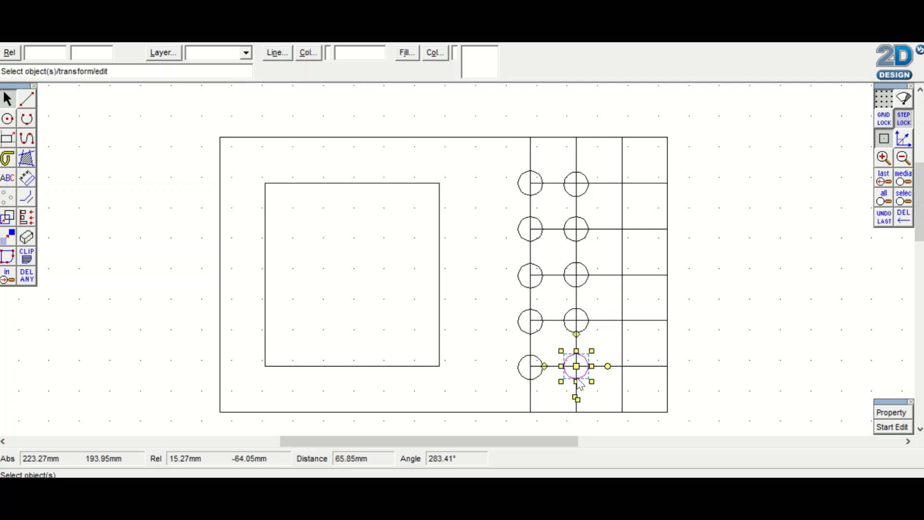
Copy circles onto the upper two interior intersections of the grid's third vertical line
left_click(577, 399)
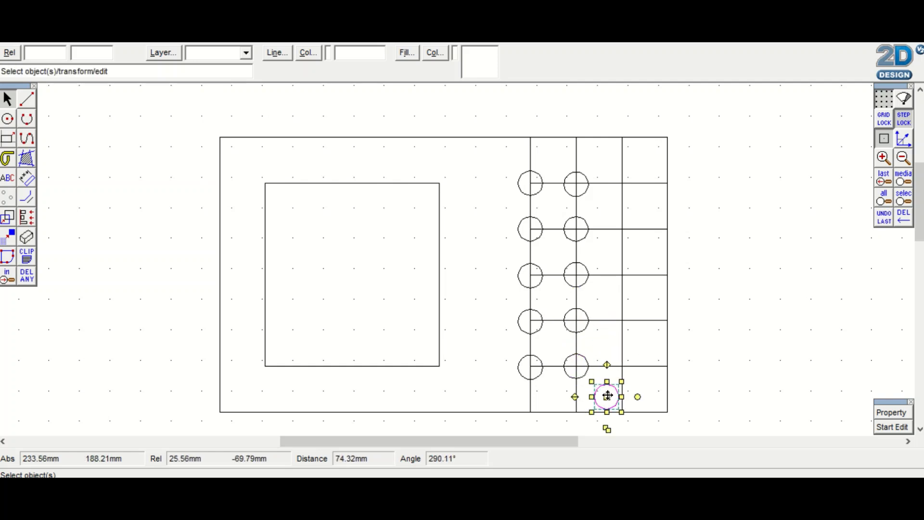
left_click(608, 395)
left_click(622, 182)
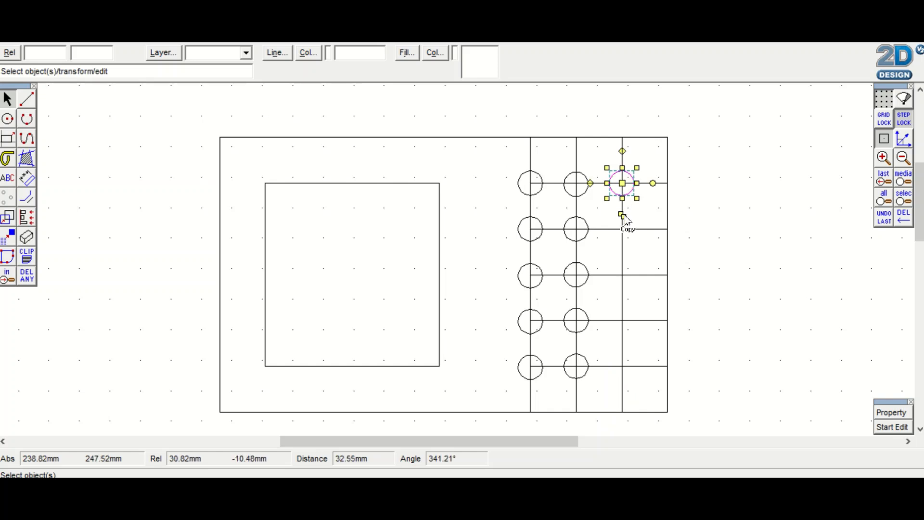
left_click(621, 215)
left_click(652, 213)
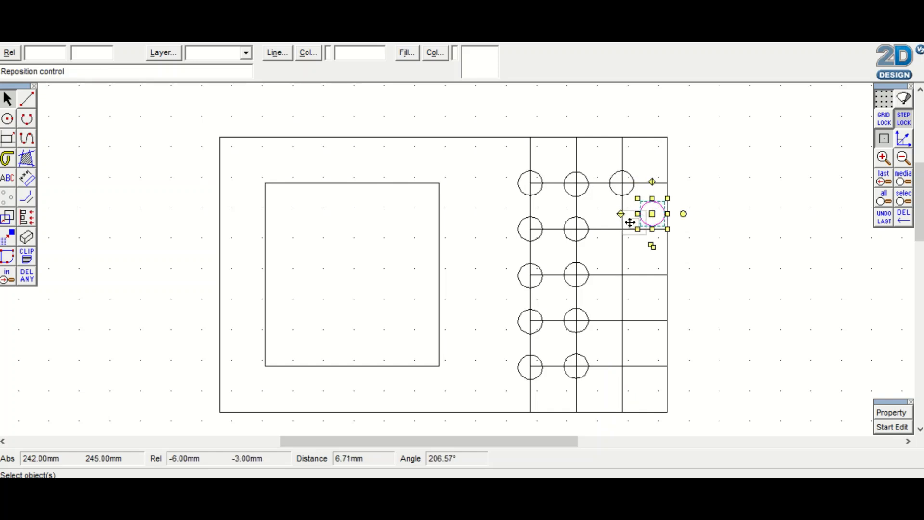
left_click(622, 229)
Copy circles onto the remaining three interior intersections down the grid's third vertical line
left_click(623, 262)
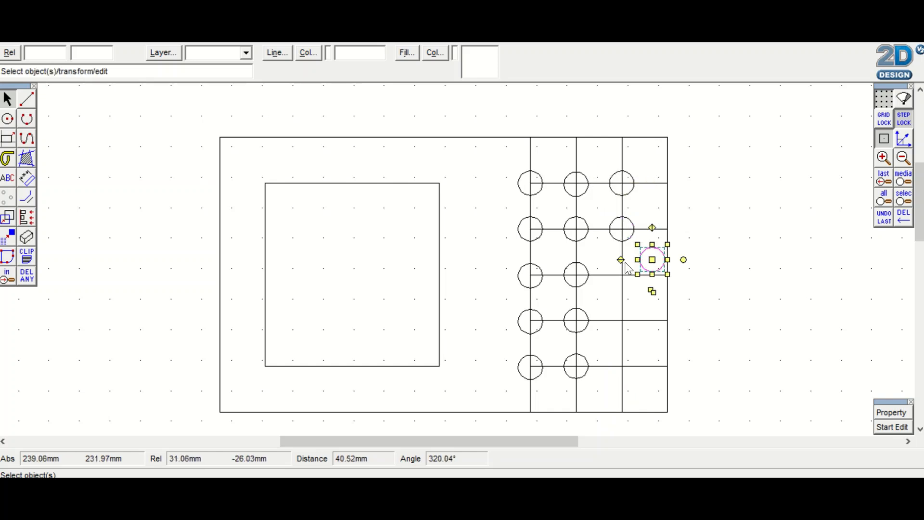
left_click(650, 260)
left_click(621, 275)
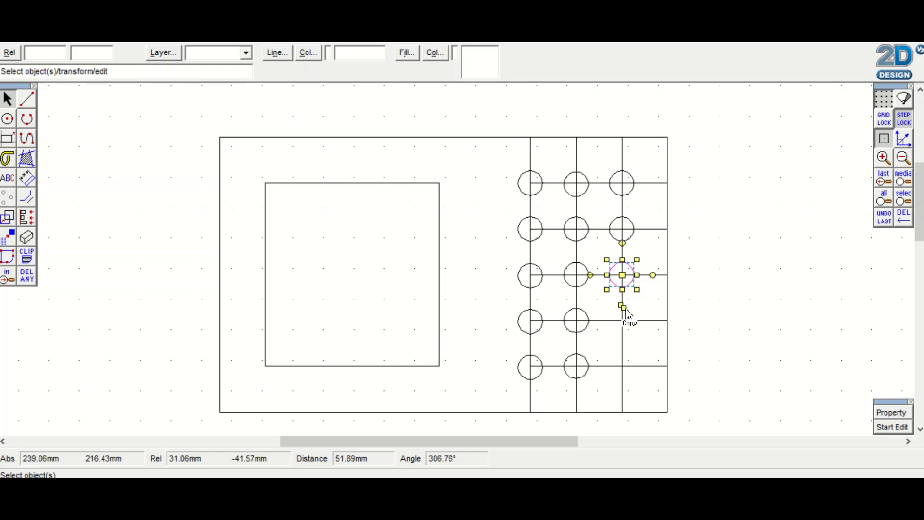
left_click(621, 306)
left_click(652, 305)
left_click(622, 320)
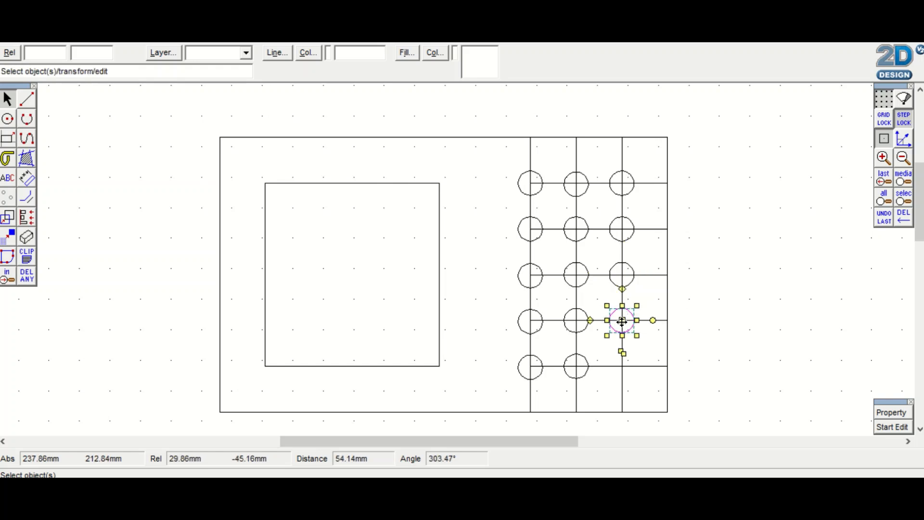
left_click(624, 355)
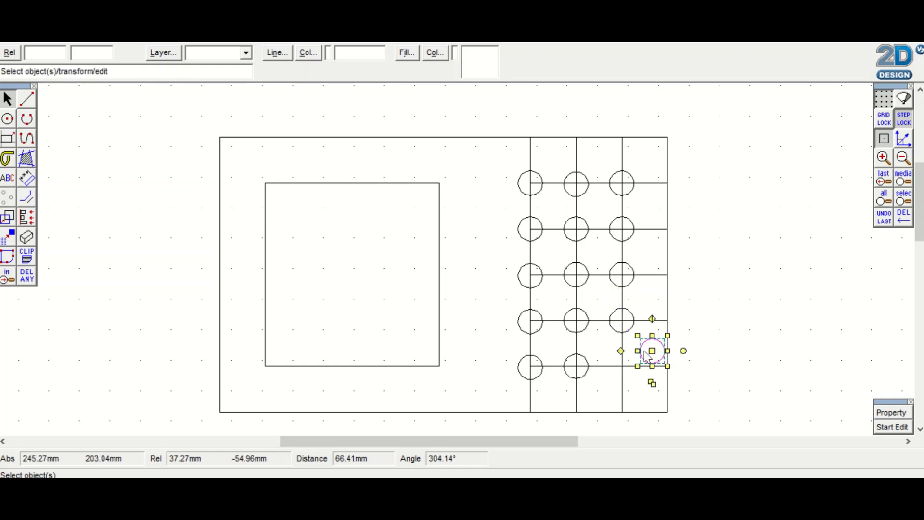
left_click(622, 366)
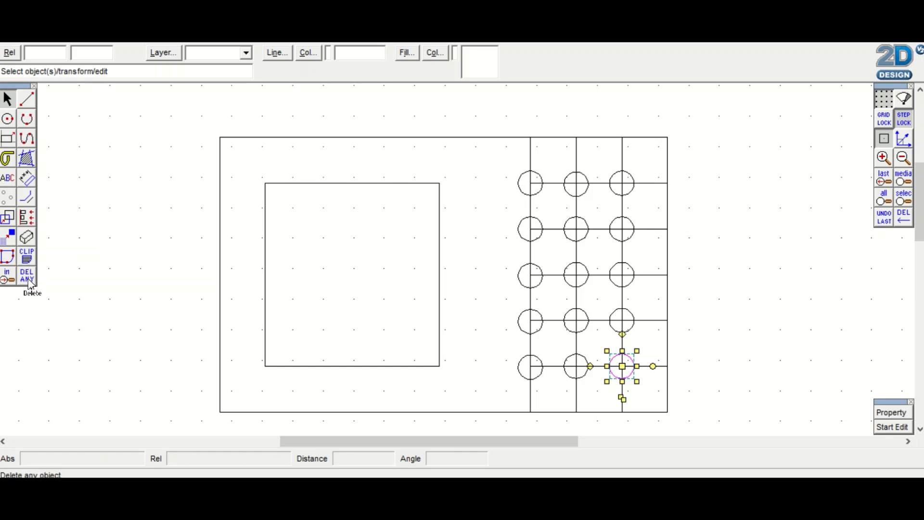
Delete the first vertical grid line's segment above the top circle and the grid line parts inside that circle
left_click_drag(29, 284, 73, 285)
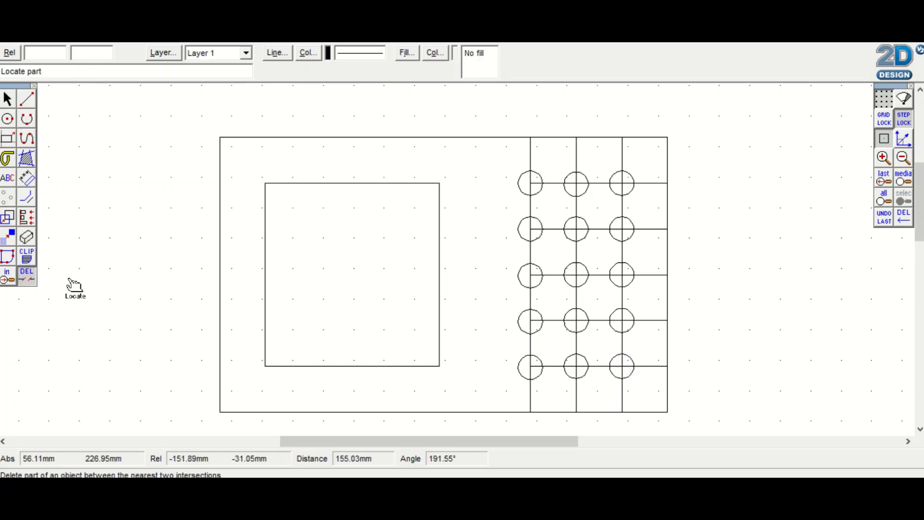
left_click(535, 156)
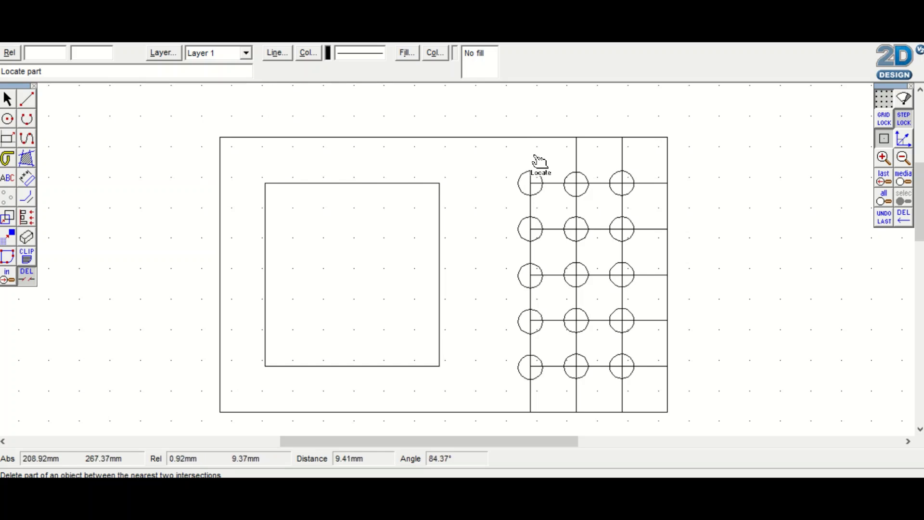
left_click(534, 184)
left_click(531, 187)
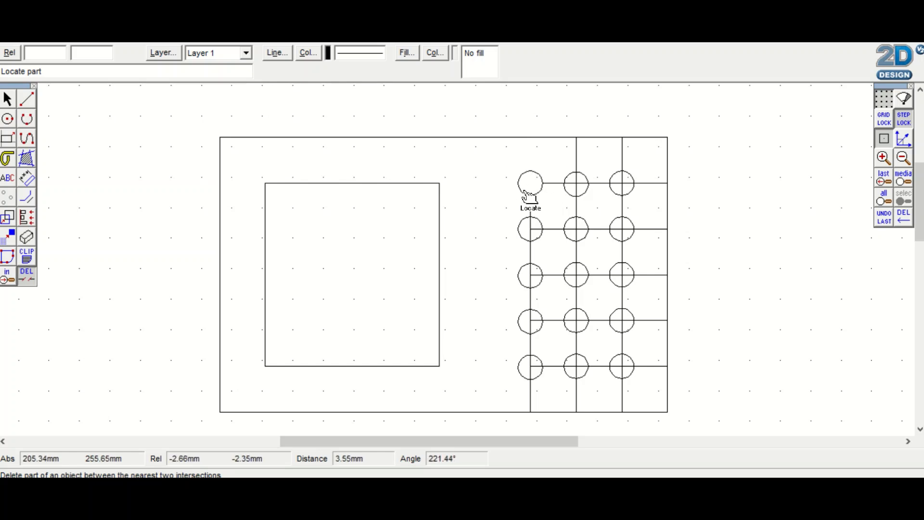
Delete all the remaining vertical and horizontal grid lines around the circles as whole objects
left_click(26, 275)
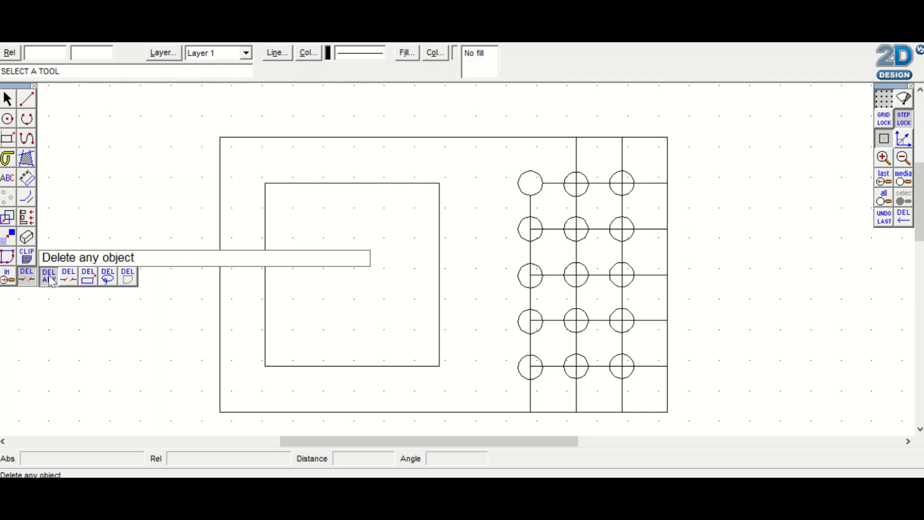
left_click(50, 278)
left_click(576, 160)
left_click(622, 160)
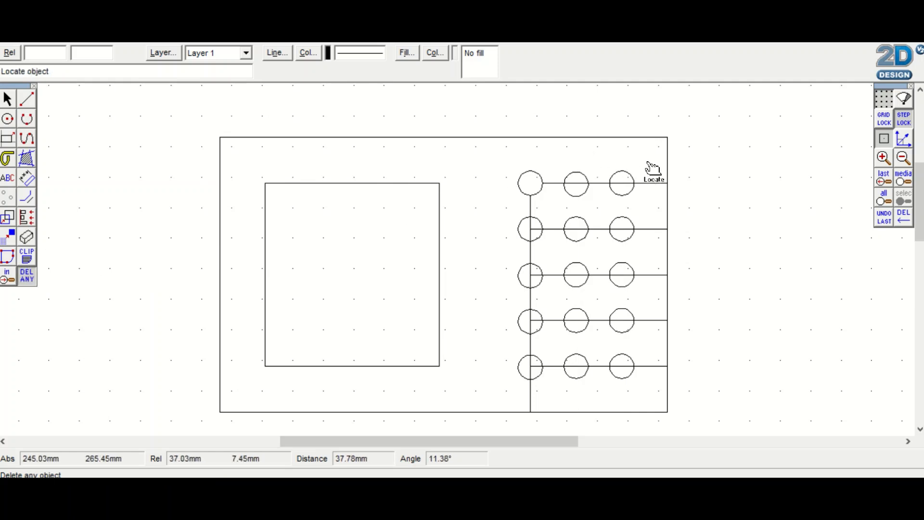
left_click(651, 186)
left_click(654, 232)
left_click(652, 284)
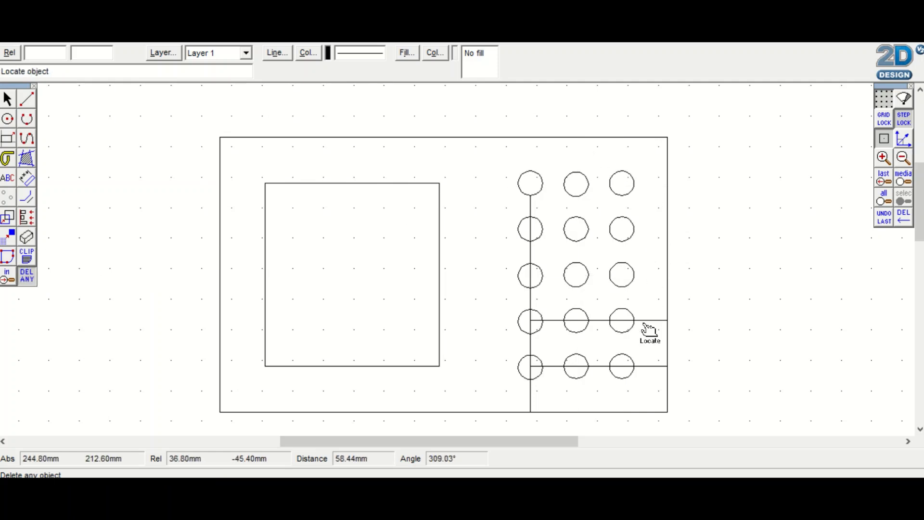
left_click(648, 324)
left_click(651, 368)
left_click(530, 406)
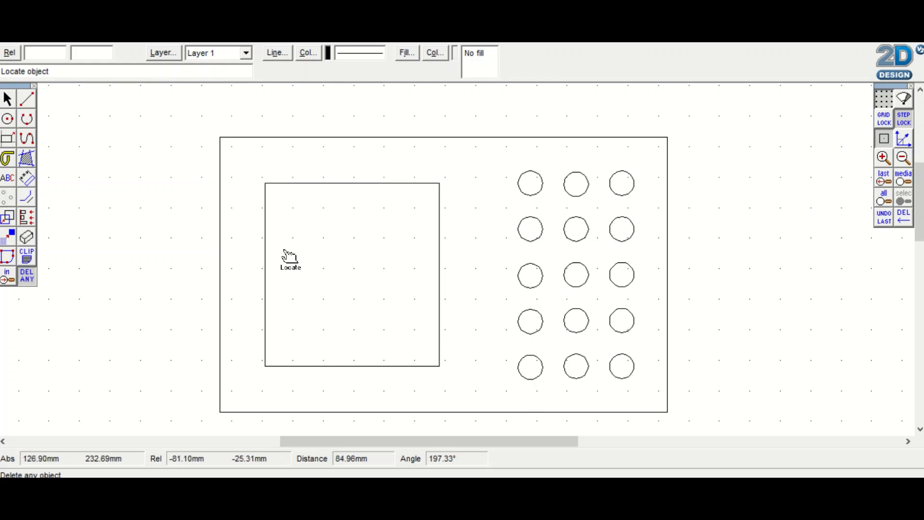
Fillet the outer rectangle's upper-left corner with an 8 mm radius
left_click(26, 120)
left_click(27, 121)
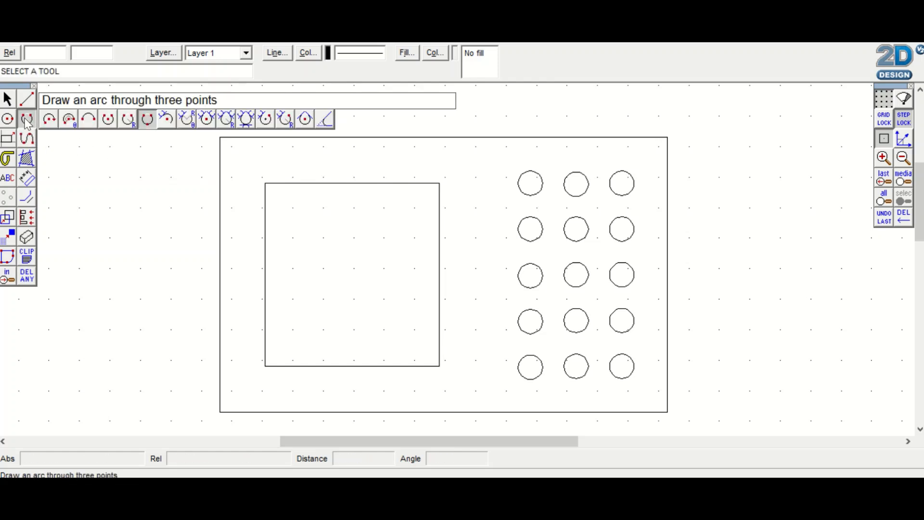
left_click(326, 121)
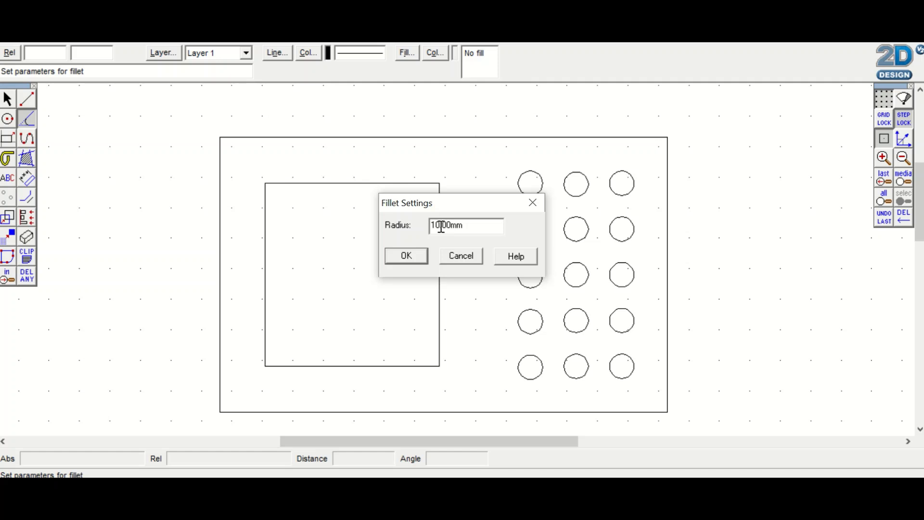
left_click_drag(440, 227, 427, 233)
type("8")
left_click(399, 258)
left_click(221, 173)
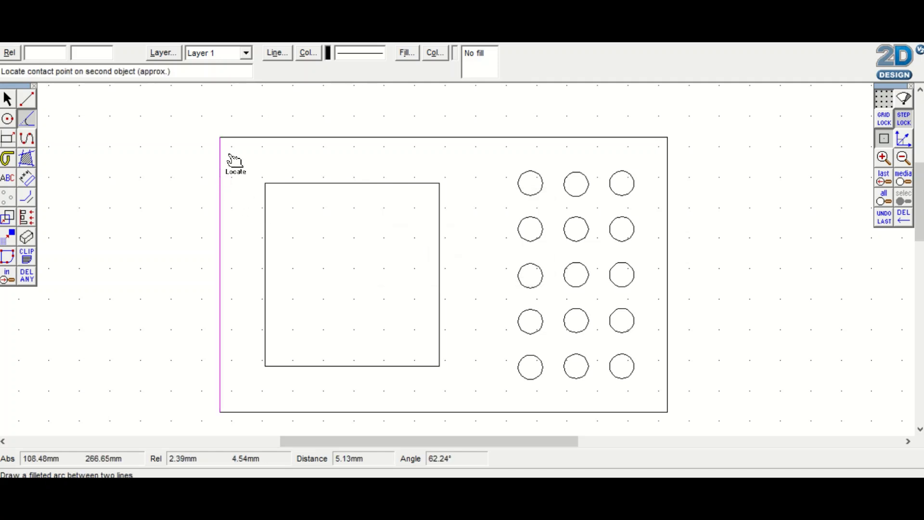
left_click(240, 139)
Fillet the outer rectangle's other three corners with the same 8 mm radius
left_click(654, 150)
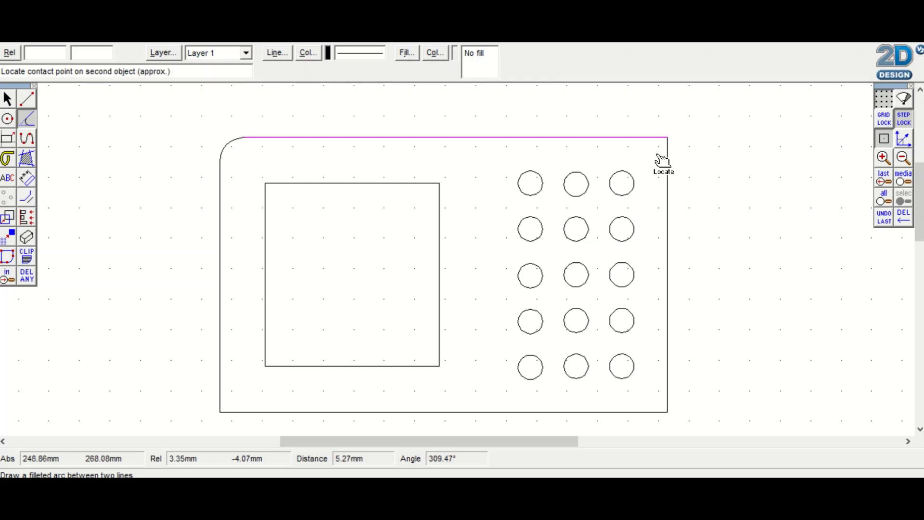
left_click(658, 164)
left_click(666, 402)
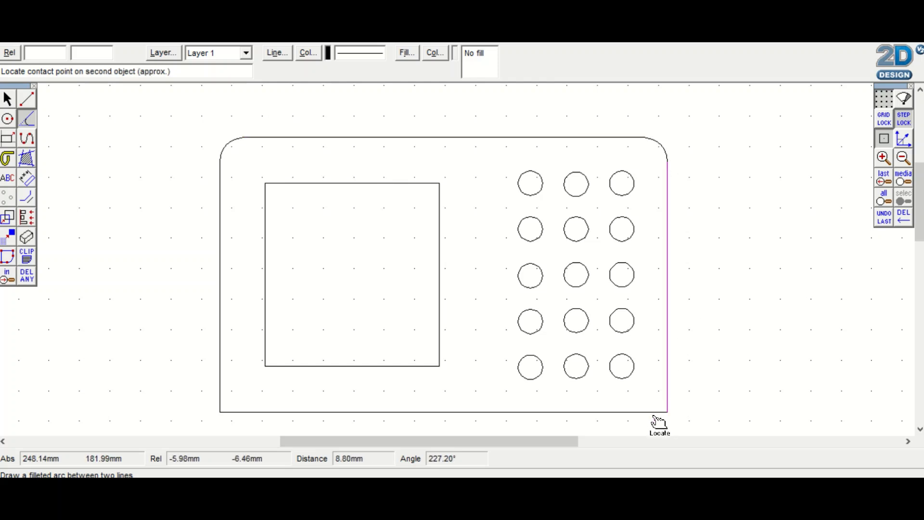
left_click(640, 412)
left_click(232, 412)
left_click(221, 403)
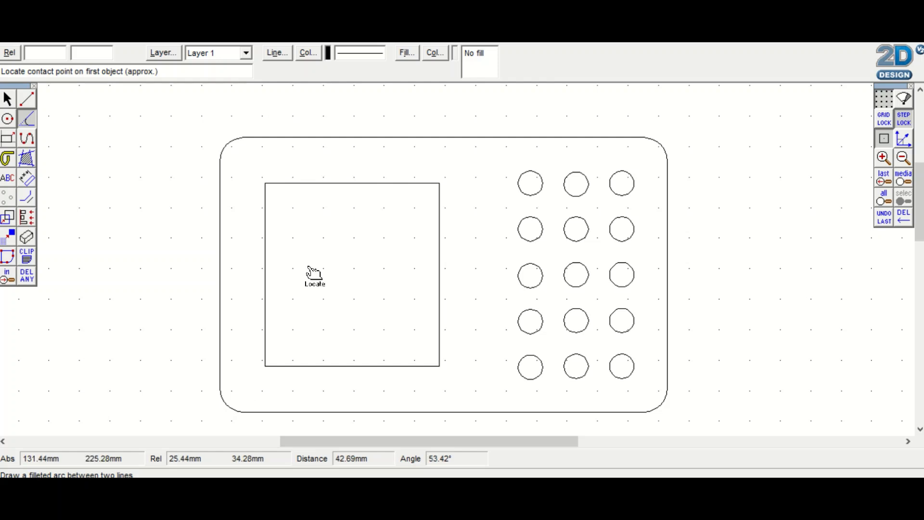
Try the 8 mm fillet on the inner rectangle's upper-left corner and undo it
left_click(267, 197)
left_click(277, 184)
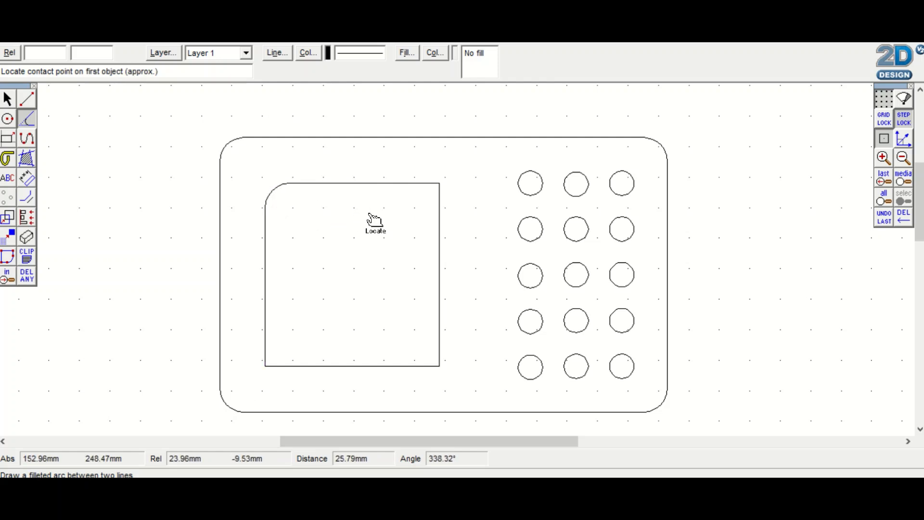
left_click(883, 219)
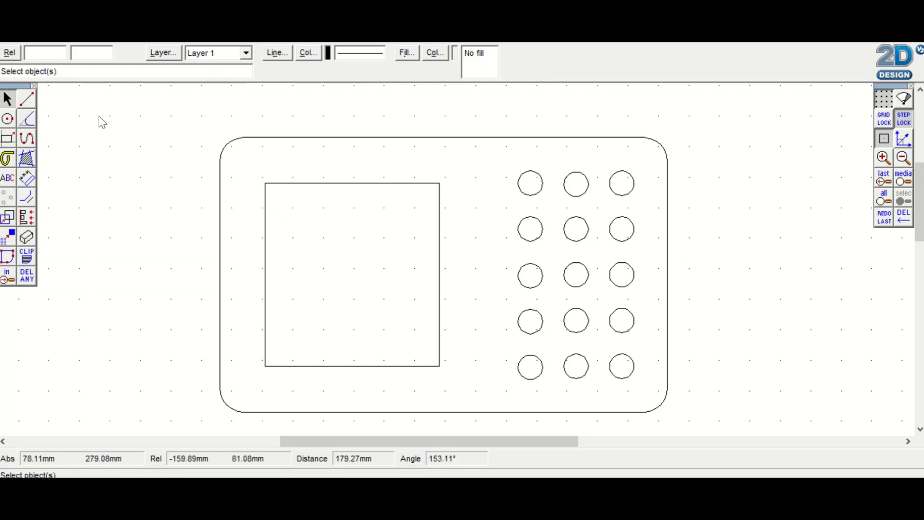
Fillet all four corners of the inner rectangle with a 4 mm radius
left_click(29, 123)
right_click(29, 122)
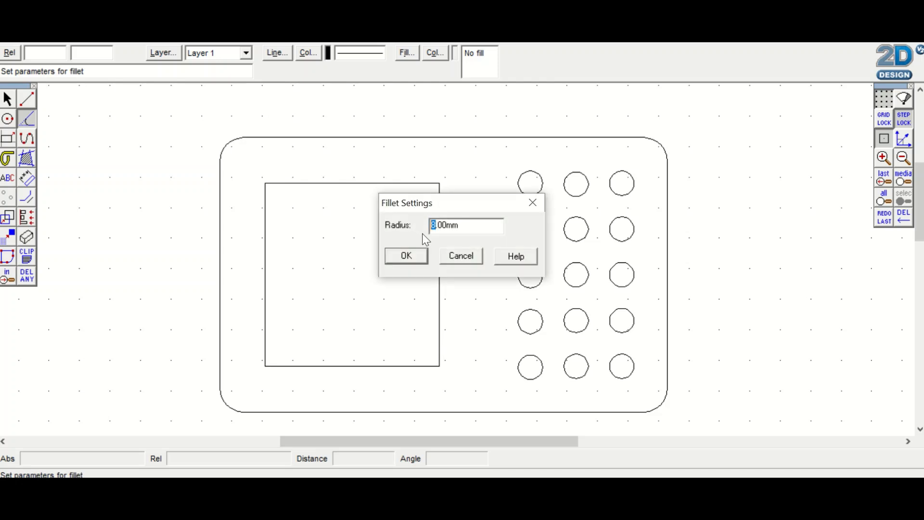
left_click(407, 261)
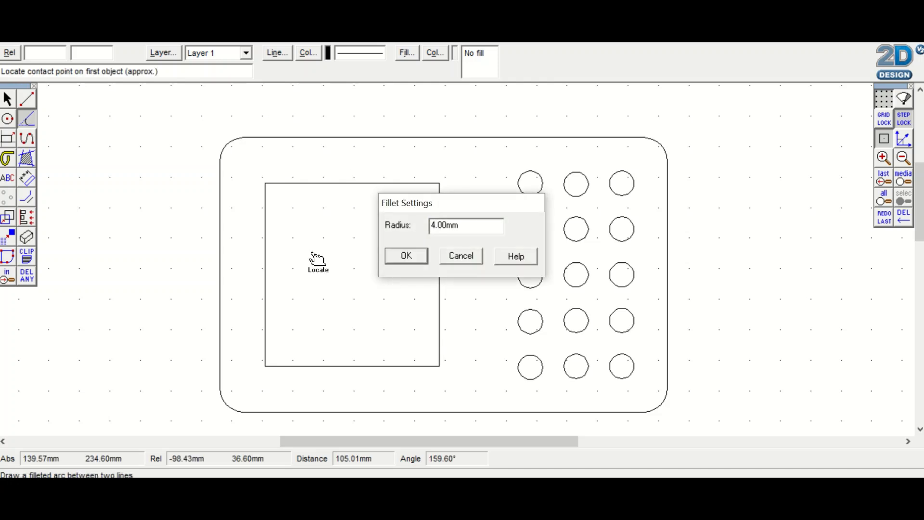
left_click(412, 183)
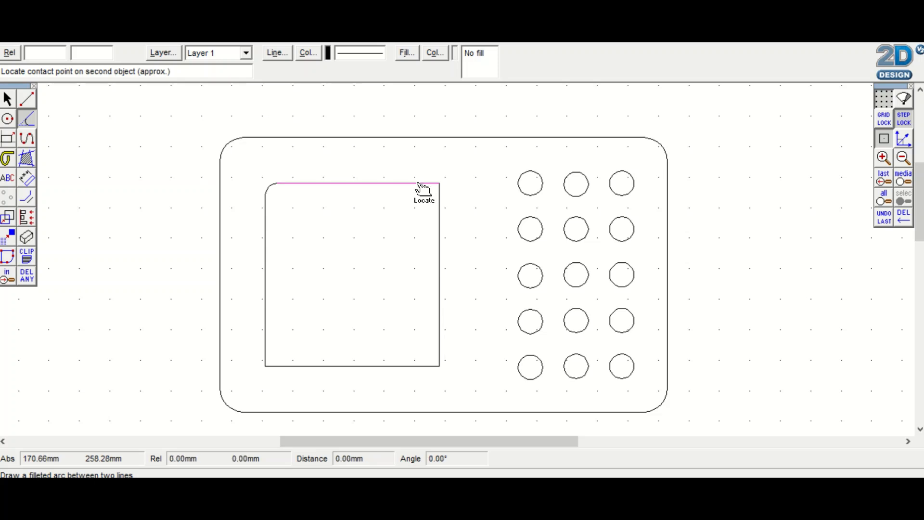
left_click(439, 212)
left_click(439, 344)
left_click(434, 365)
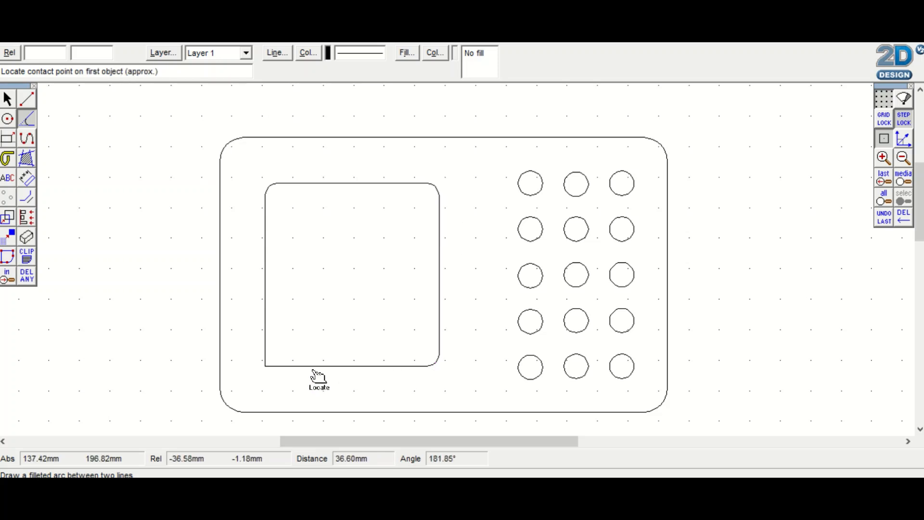
left_click(289, 366)
left_click(265, 349)
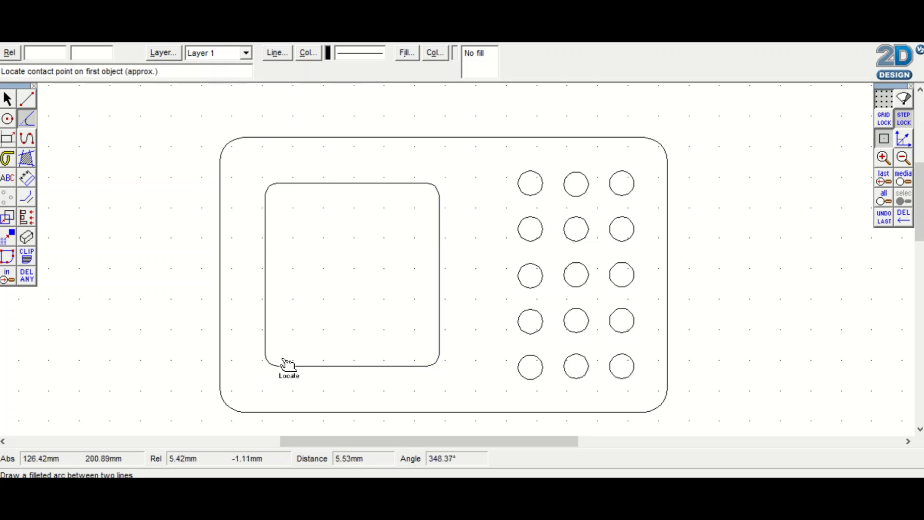
Add a text line with the person's title and name near the upper-left corner, using the TechSoft font Freehand
left_click(8, 179)
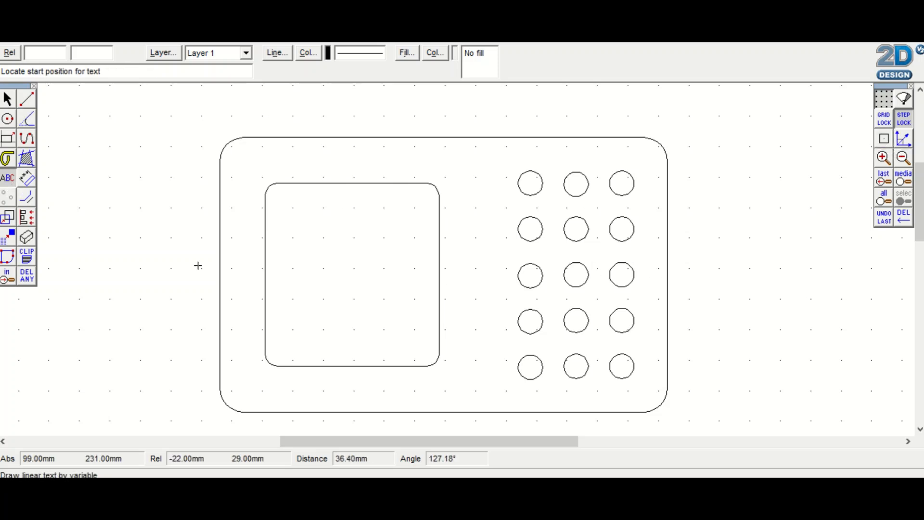
left_click(238, 208)
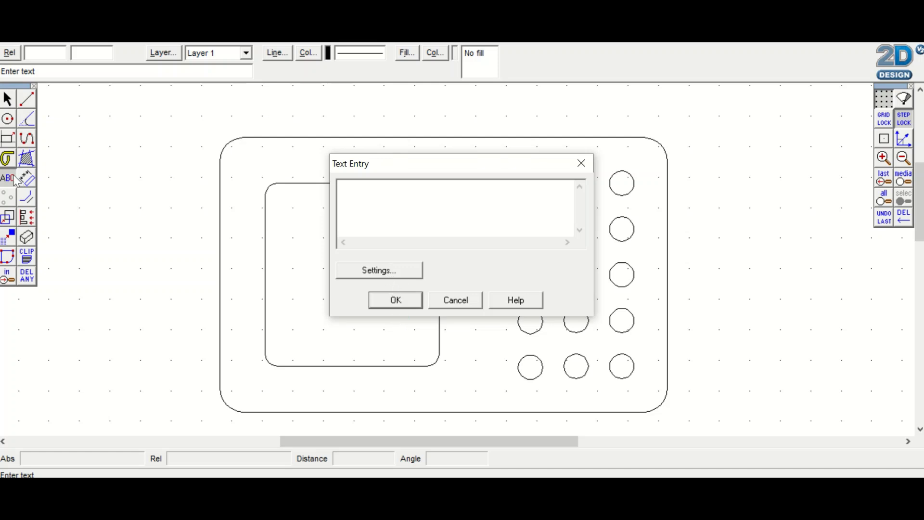
left_click(377, 270)
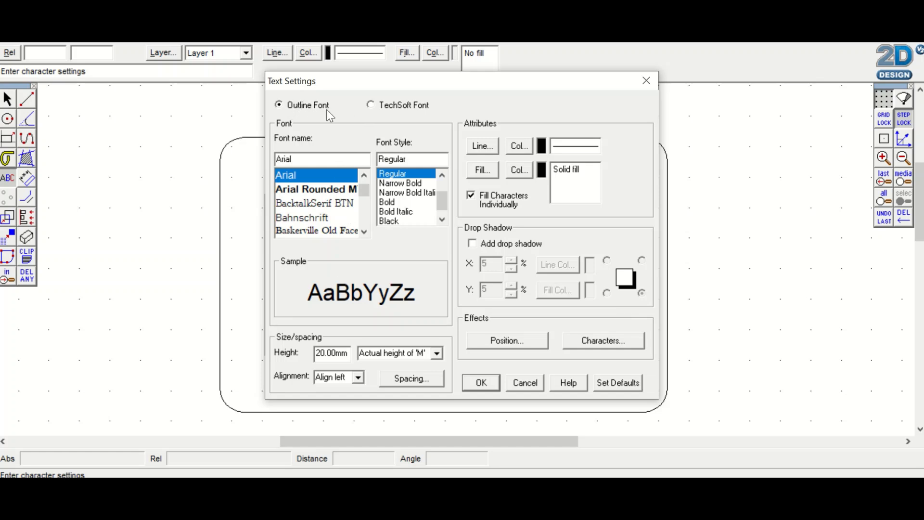
left_click(384, 109)
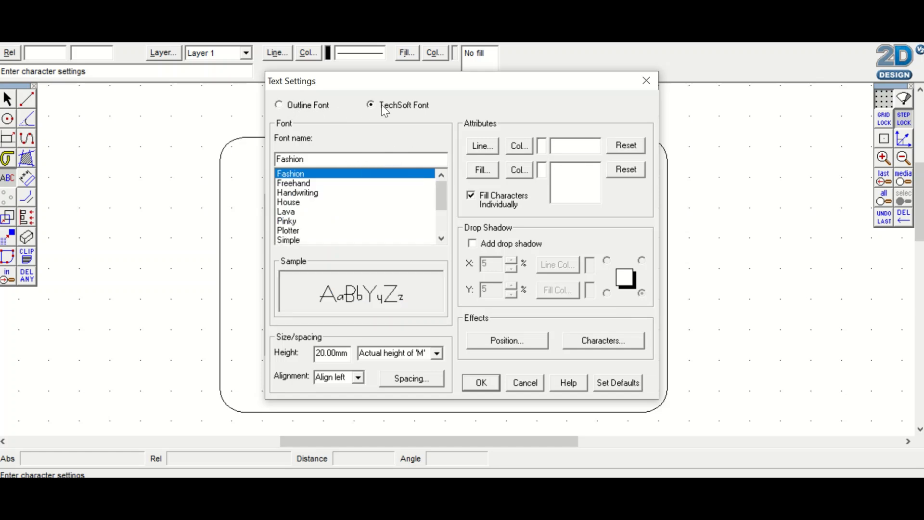
left_click(305, 185)
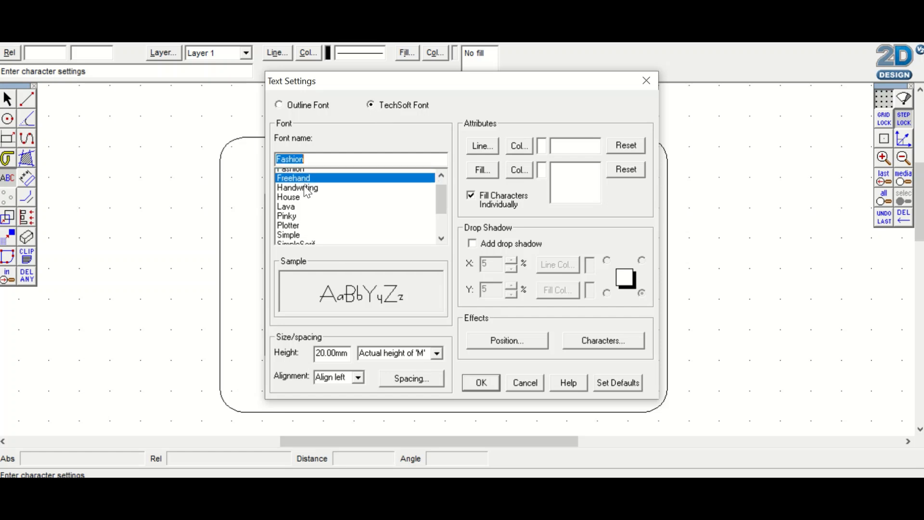
left_click(477, 379)
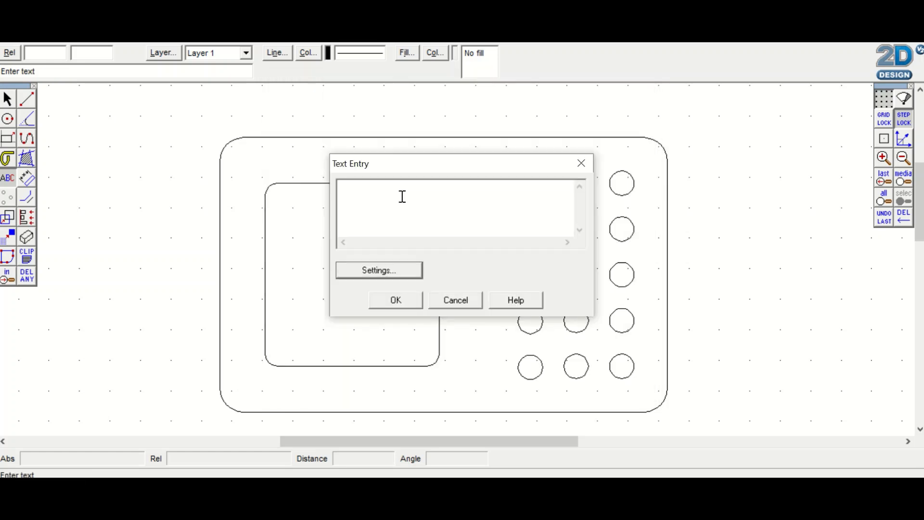
left_click(355, 188)
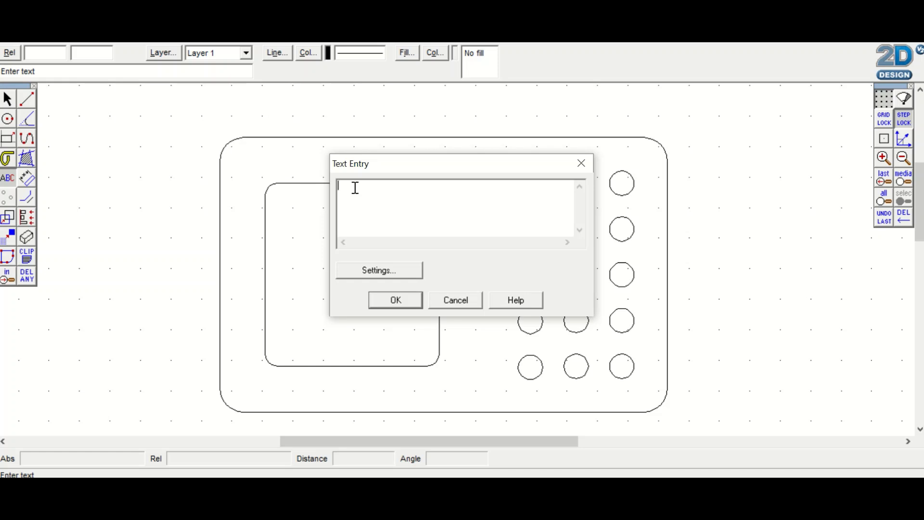
type("Mr Mac")
left_click(396, 300)
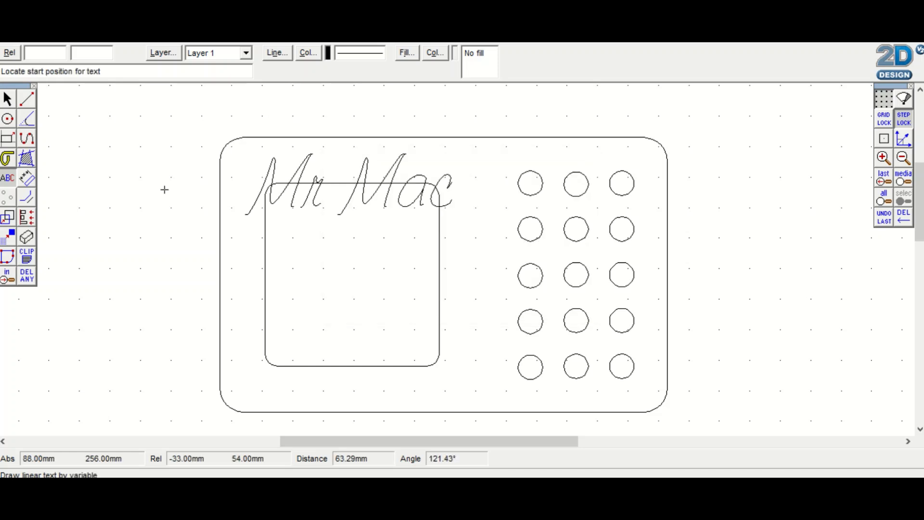
Move the name text down to mid-height of the inner rectangle, overlapping its right edge
key("Escape")
left_click(316, 197)
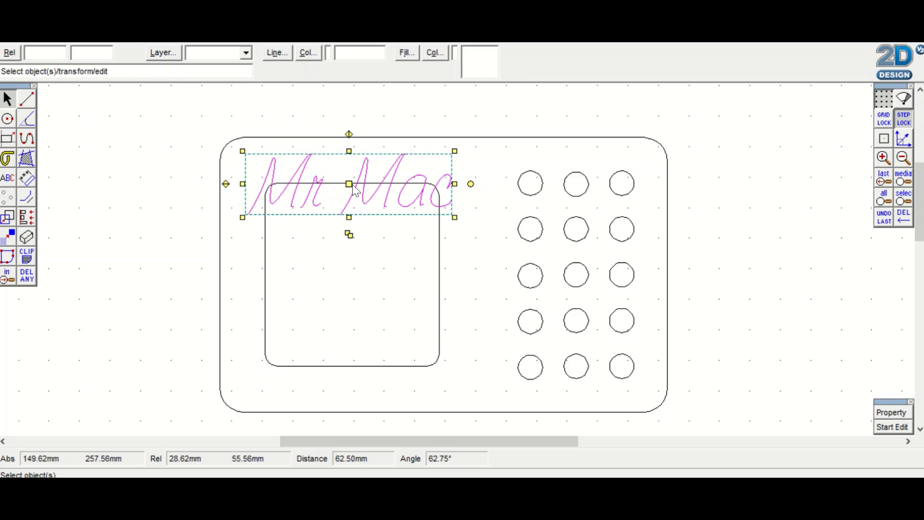
left_click_drag(347, 184, 388, 277)
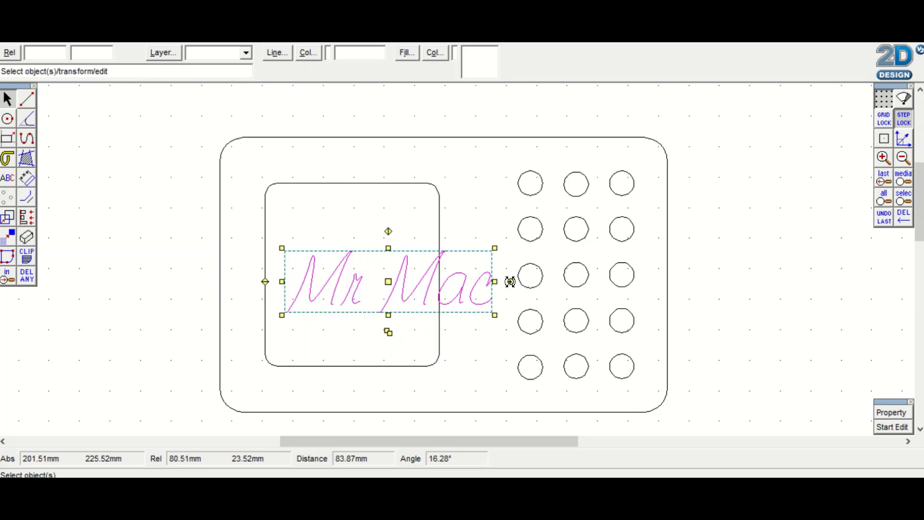
Try rotating the name text freehand to vertical and undo the rotation
left_click_drag(510, 282, 388, 145)
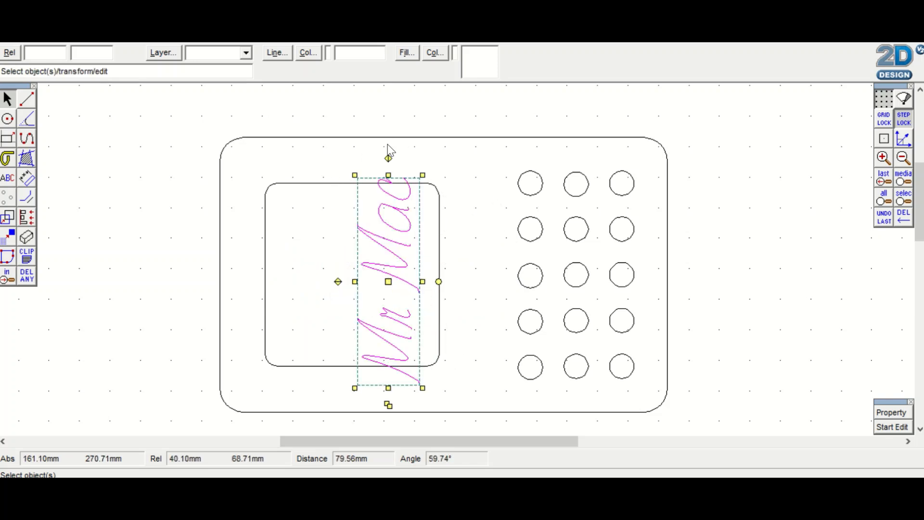
left_click(876, 223)
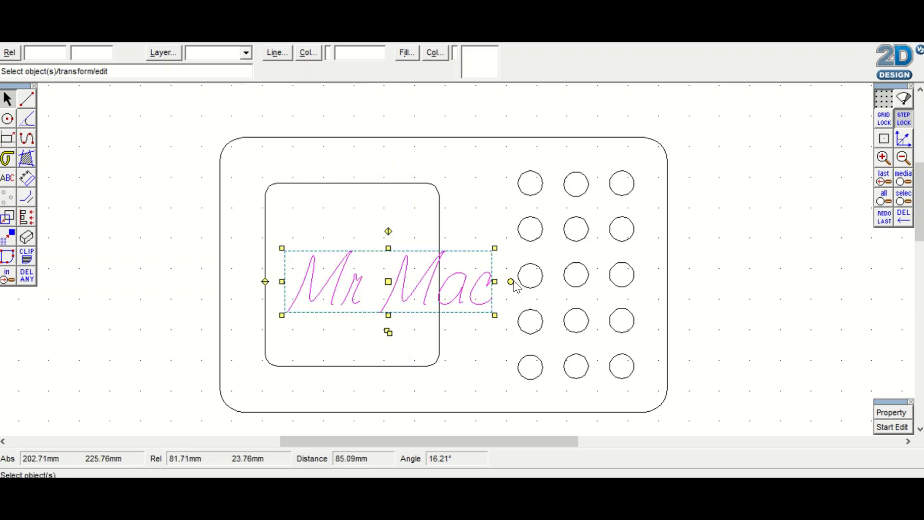
Rotate the name text 90° anticlockwise with Radial Lock turned on
left_click_drag(510, 281, 511, 256)
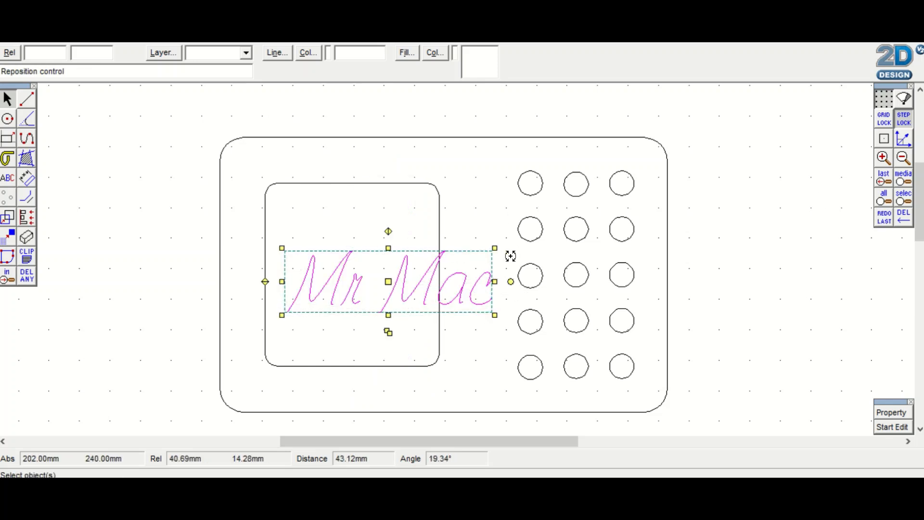
left_click(896, 144)
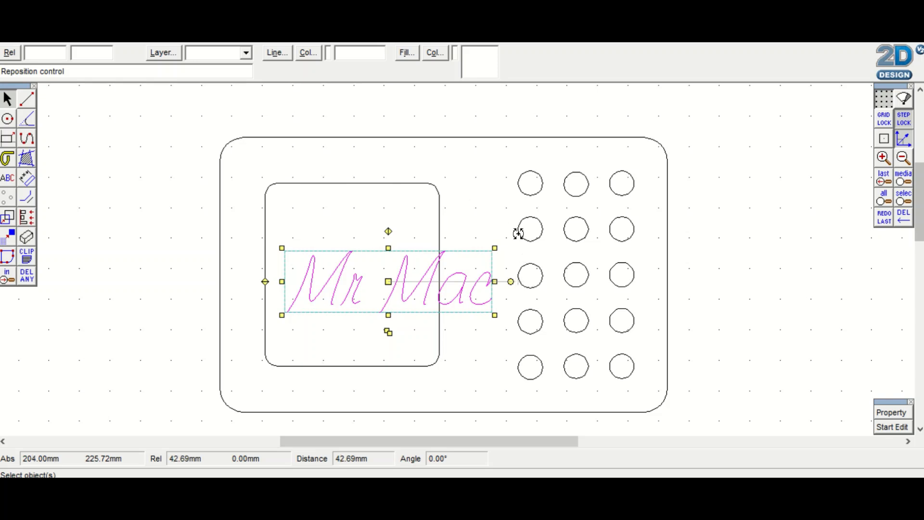
left_click(405, 157)
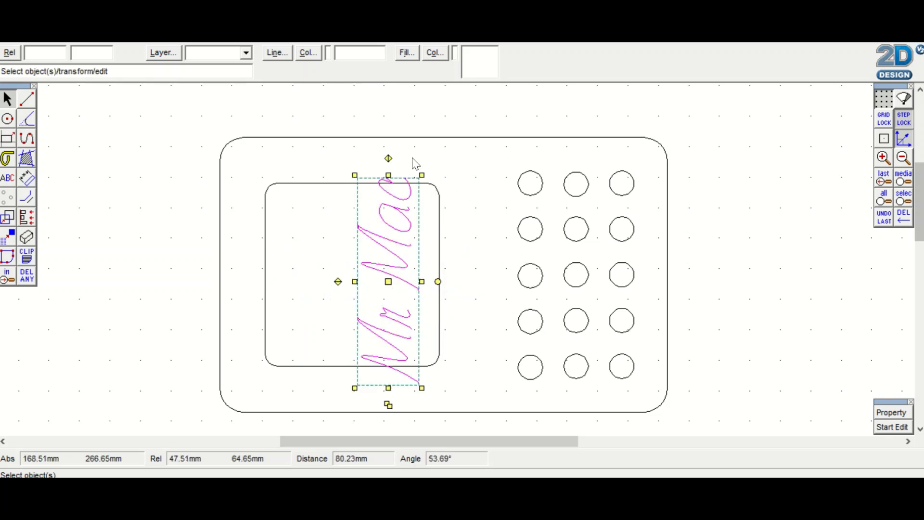
Turn off Radial Lock and move the vertical name text into the gap between the inner rectangle and the circle grid
left_click(903, 141)
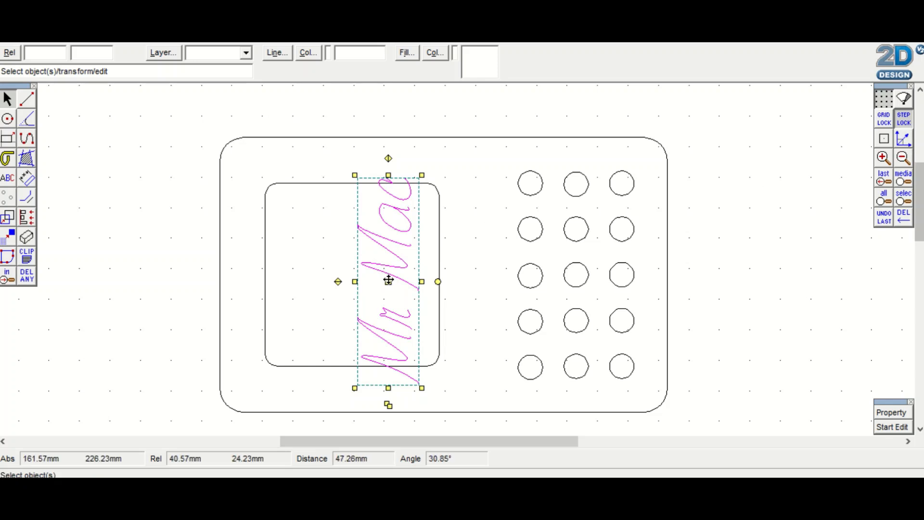
left_click_drag(388, 279, 475, 274)
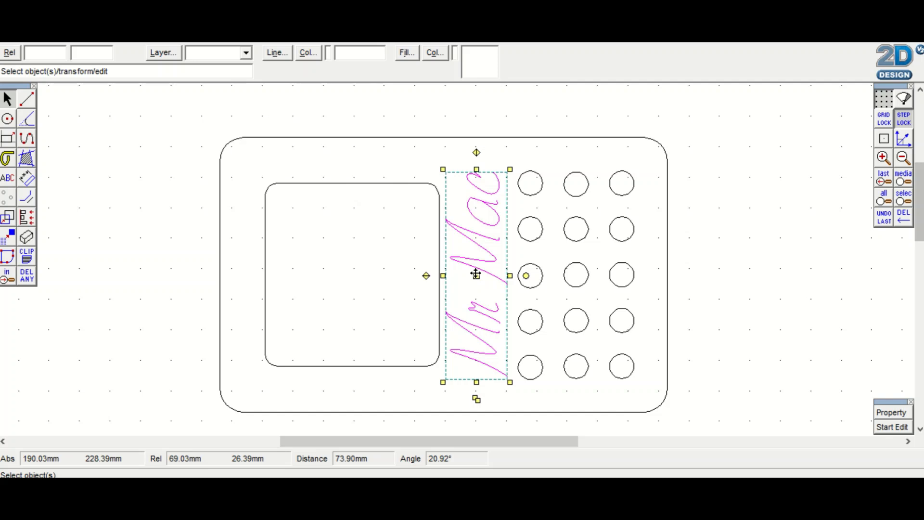
left_click(738, 274)
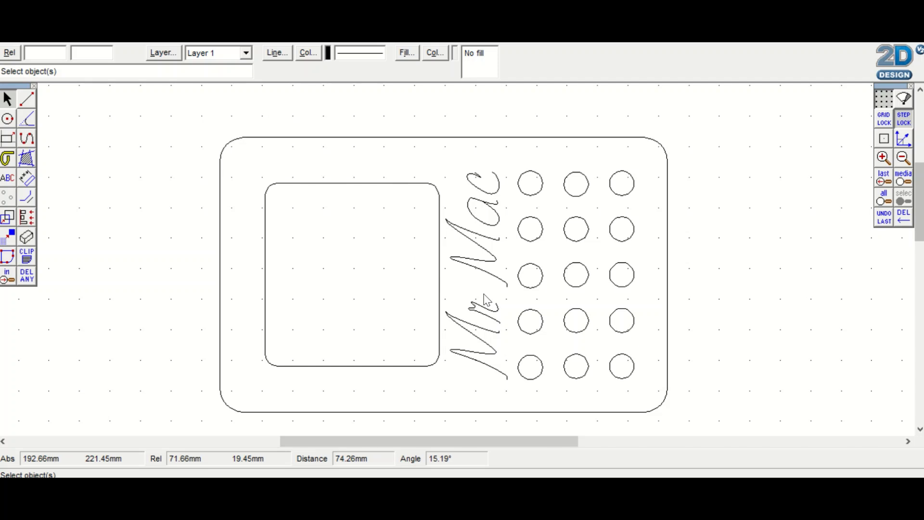
Scale the name text down slightly and centre it between the inner rectangle and the circle grid
left_click(480, 332)
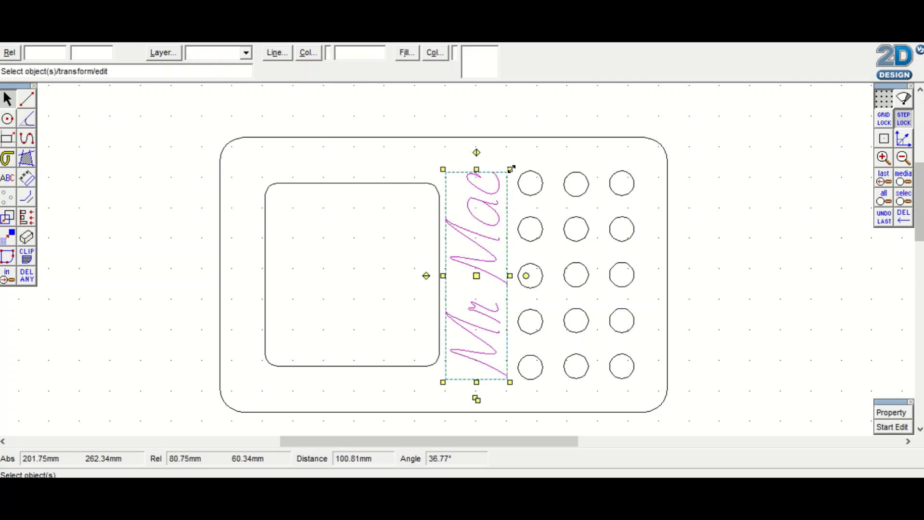
left_click_drag(511, 167, 494, 186)
left_click_drag(468, 285, 478, 275)
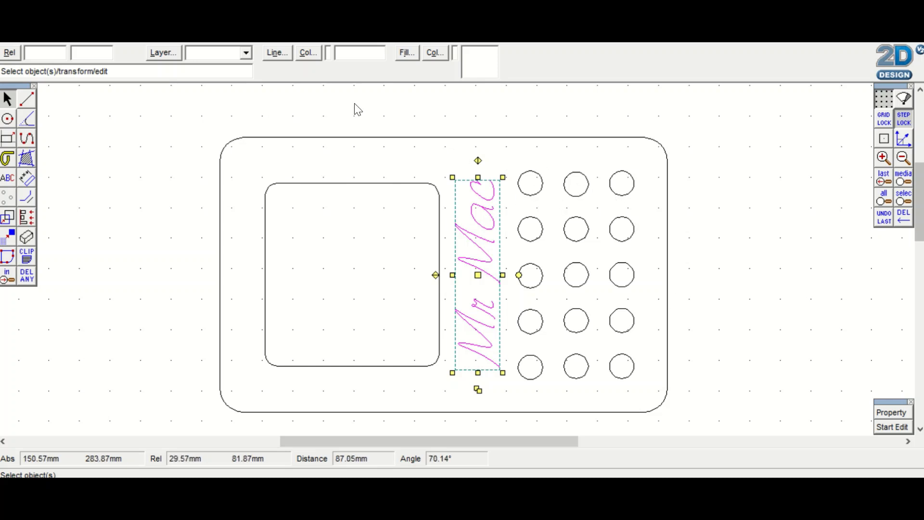
Set the line colour of the whole drawing to blue
left_click(158, 131)
mouse_move(166, 108)
left_mouse_down()
mouse_move(418, 248)
mouse_move(781, 431)
mouse_move(782, 423)
left_mouse_up()
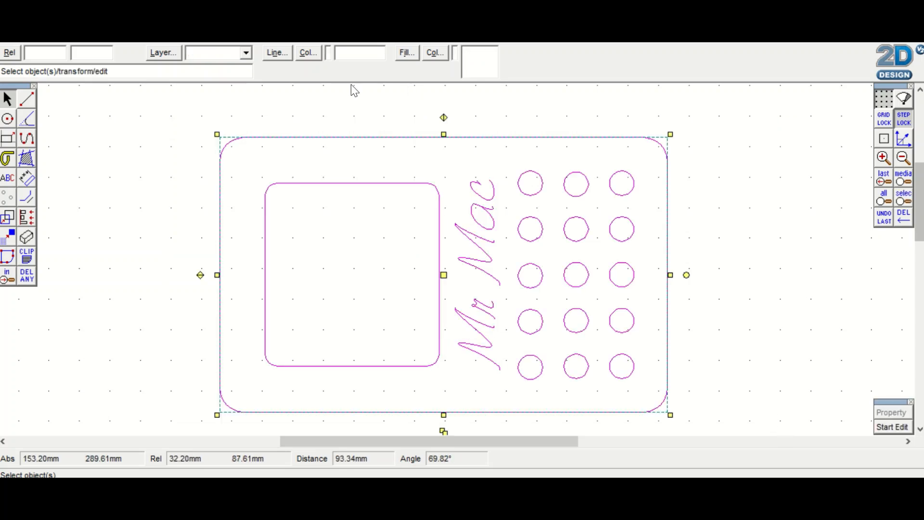
left_click(307, 53)
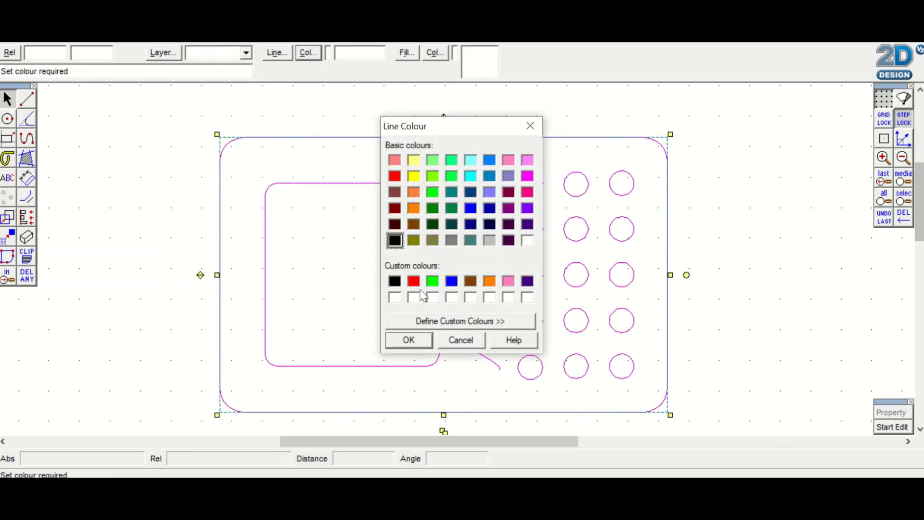
left_click(452, 283)
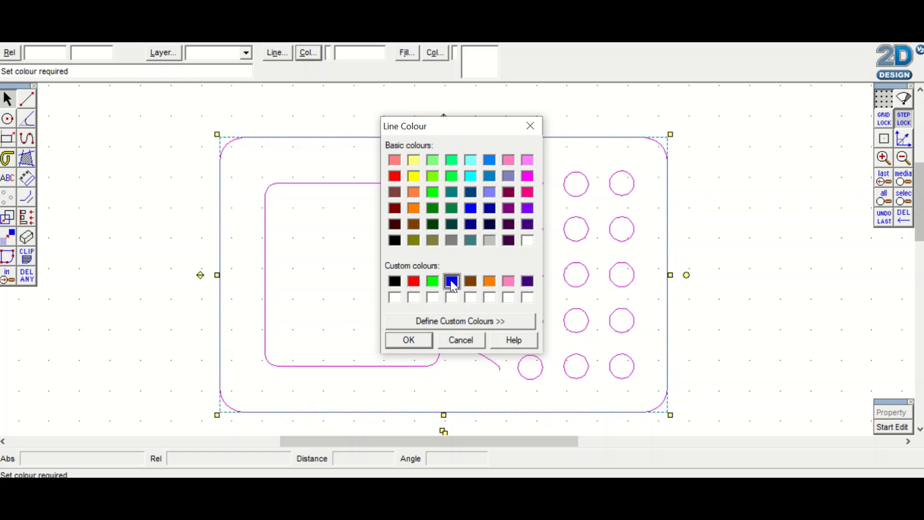
left_click(409, 337)
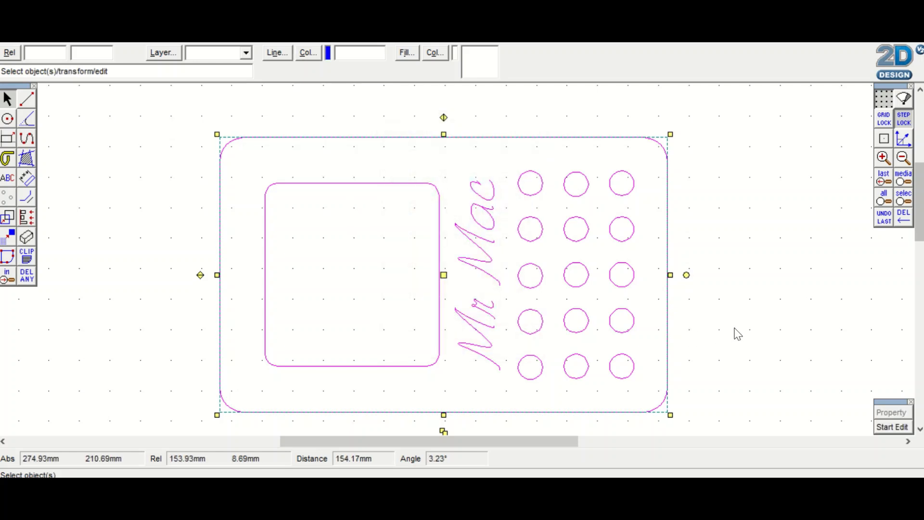
Set the line colour of the vertical name text to red
left_click(479, 309)
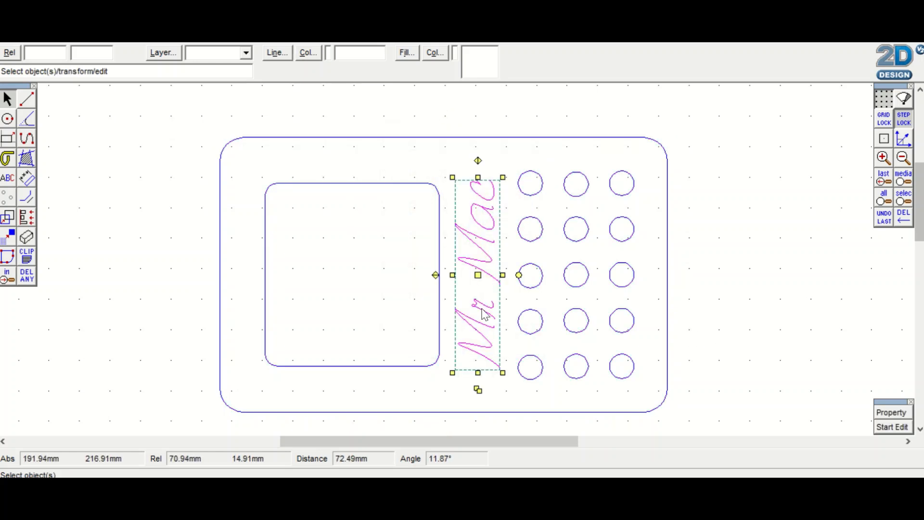
left_click(305, 53)
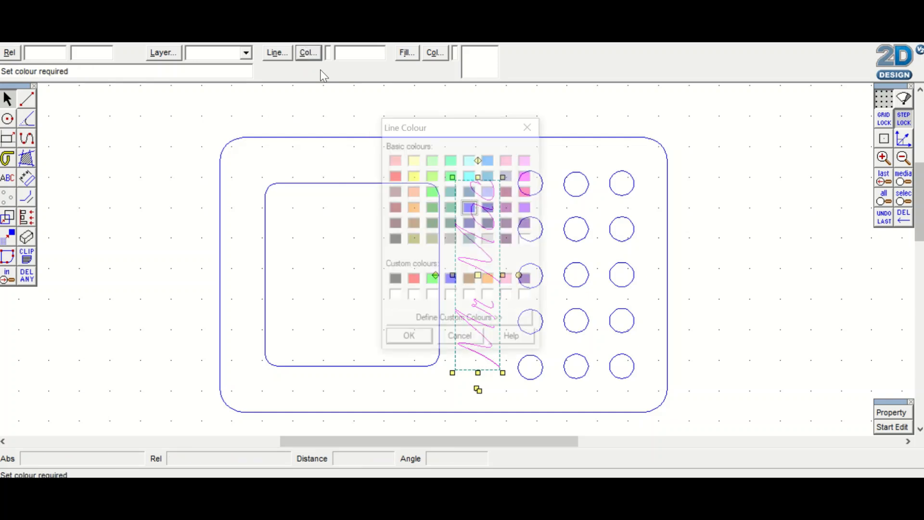
left_click(414, 281)
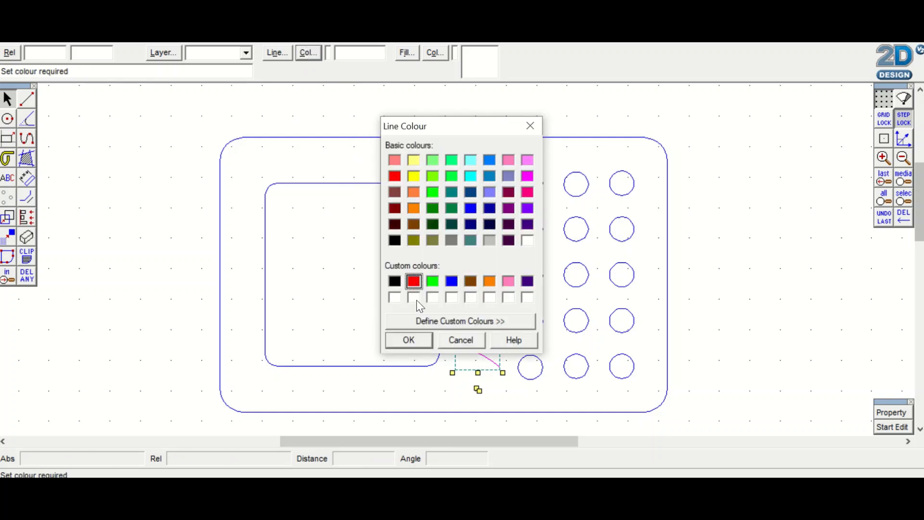
left_click(409, 340)
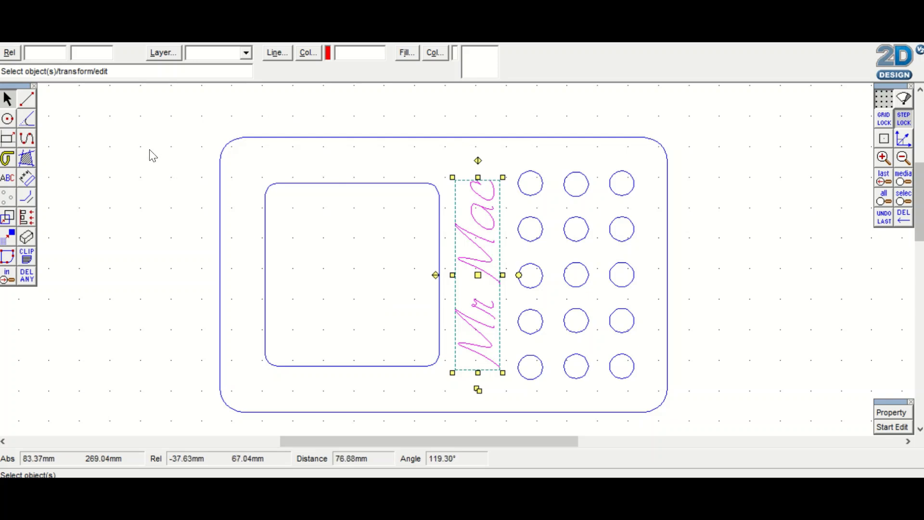
Group the panel outline, inner rectangle, circles and name text into one object
mouse_move(130, 105)
left_mouse_down()
mouse_move(644, 424)
mouse_move(751, 436)
left_mouse_up()
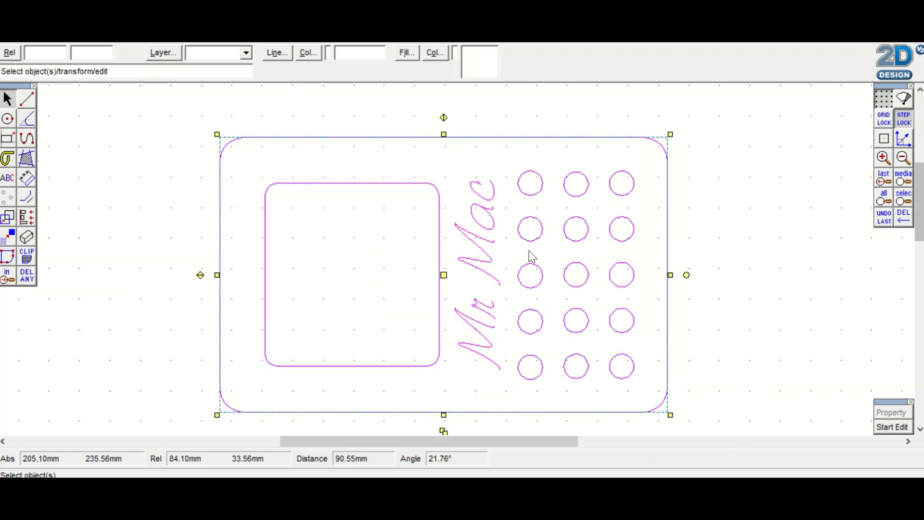
right_click(713, 221)
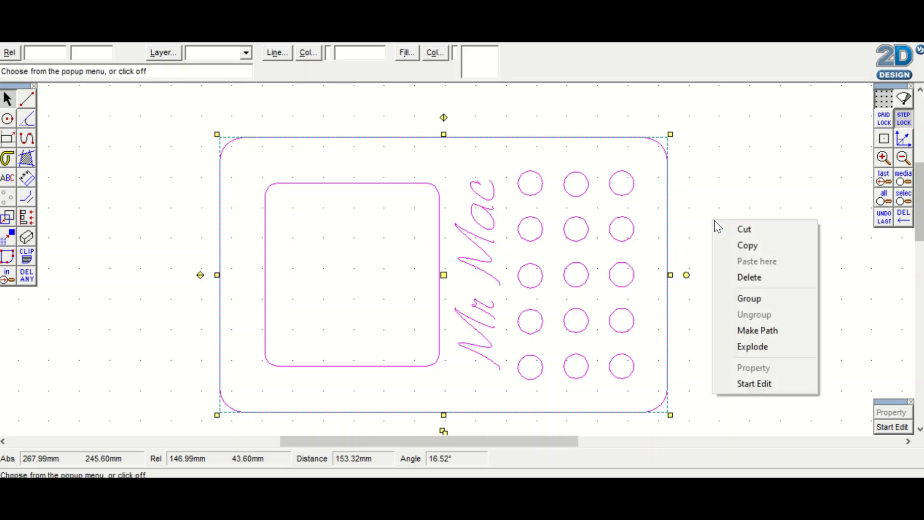
left_click(746, 299)
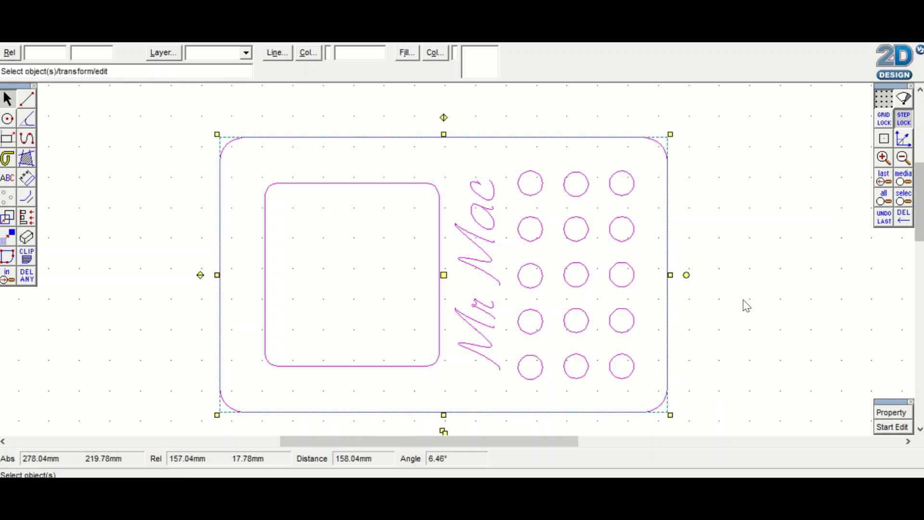
left_click(747, 305)
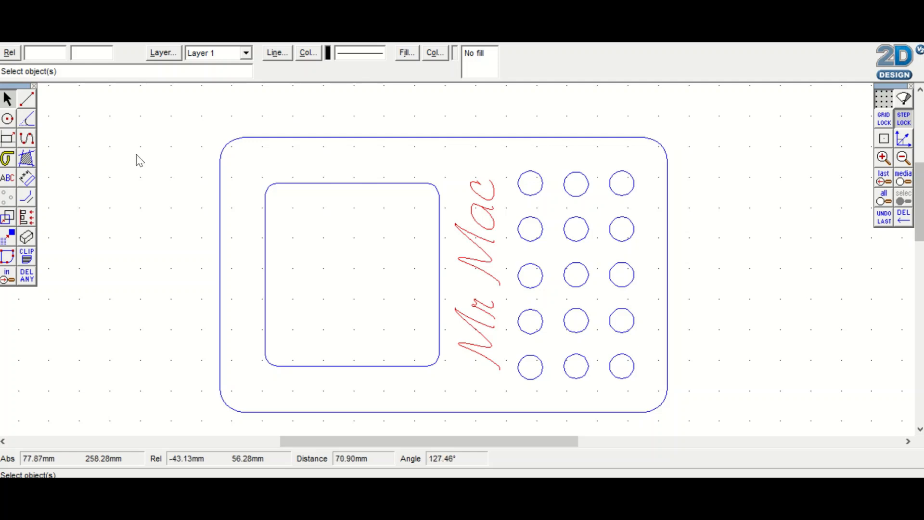
Start exporting the drawing and choose the DT YR 8 (F:) drive as the destination
left_click(22, 13)
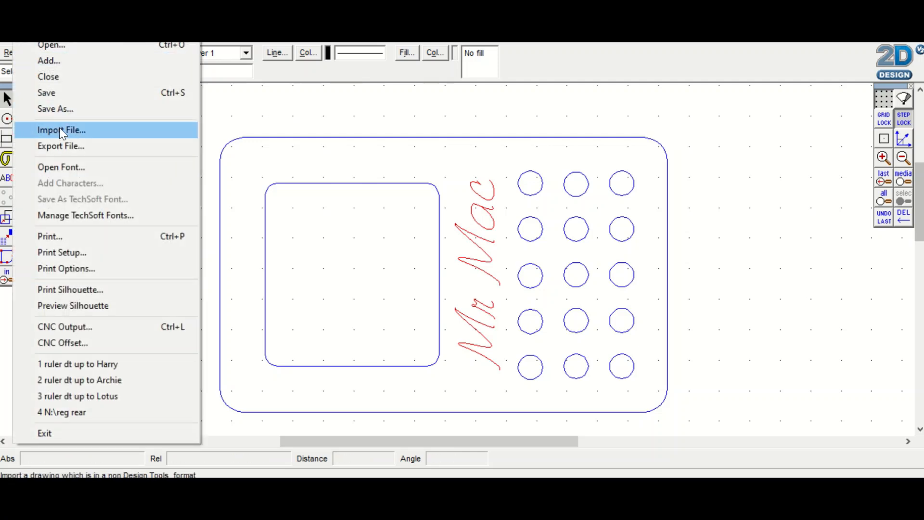
left_click(60, 143)
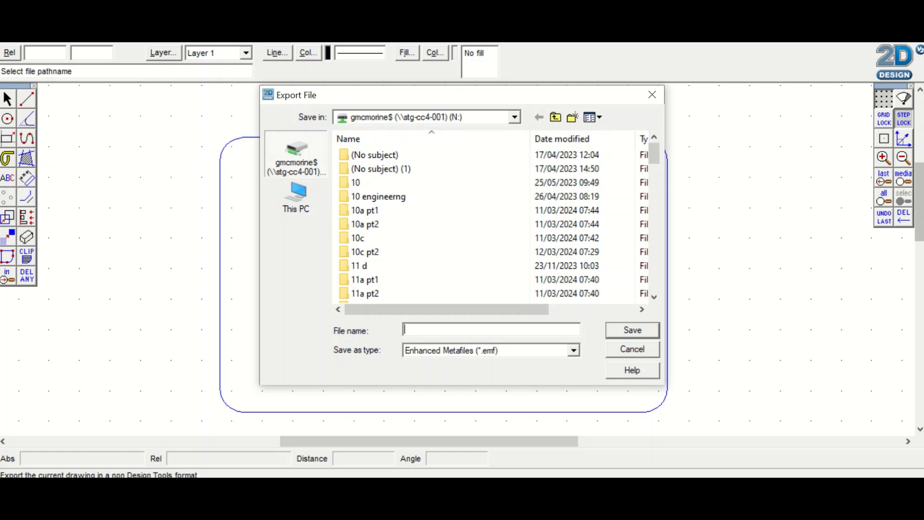
left_click(418, 24)
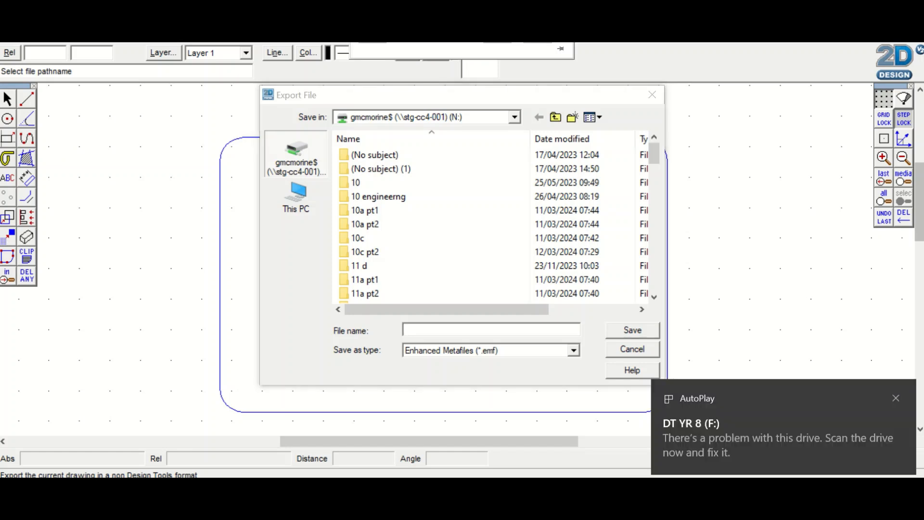
left_click(515, 117)
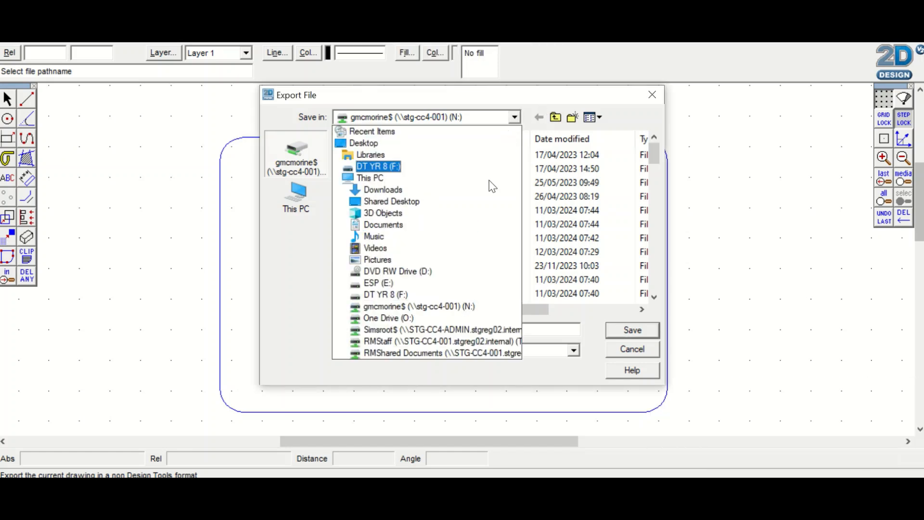
left_click(446, 293)
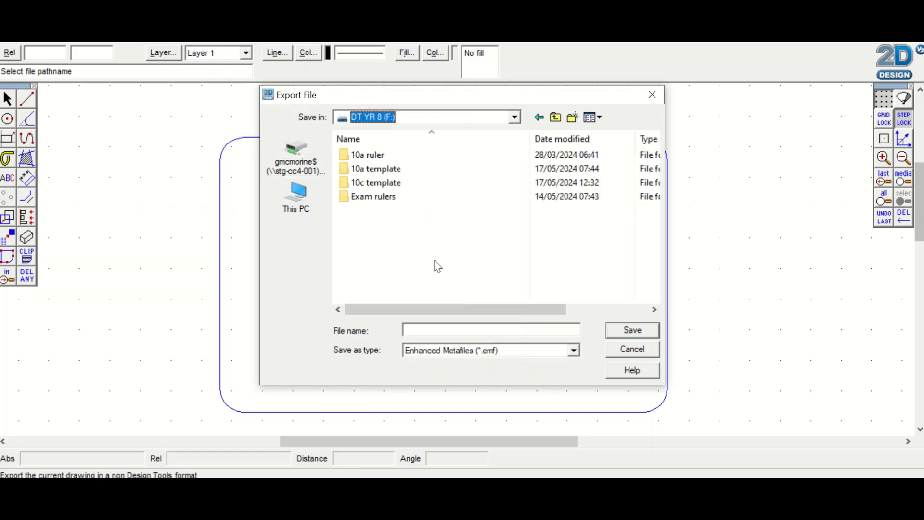
Export the drawing as a DXF file named "Desk tidy template", keeping Use Arc Command enabled
left_click(575, 351)
left_click(518, 440)
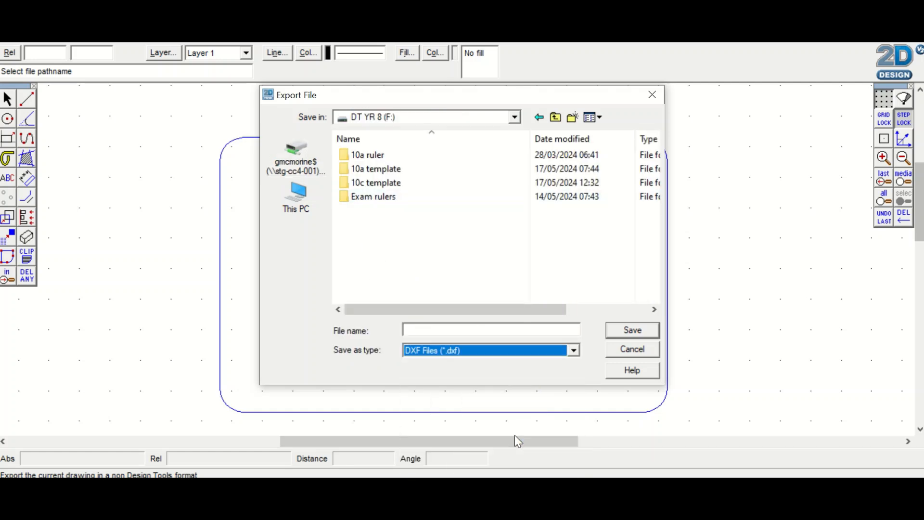
left_click(435, 329)
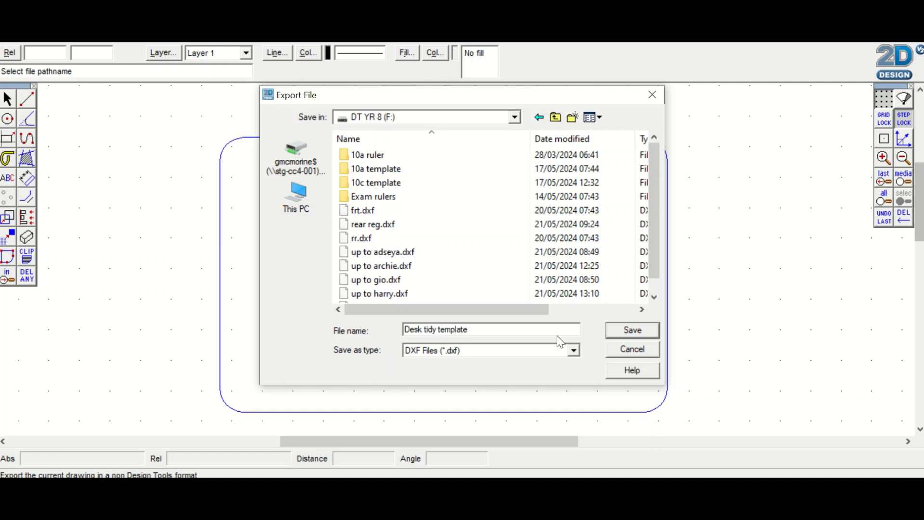
left_click(630, 331)
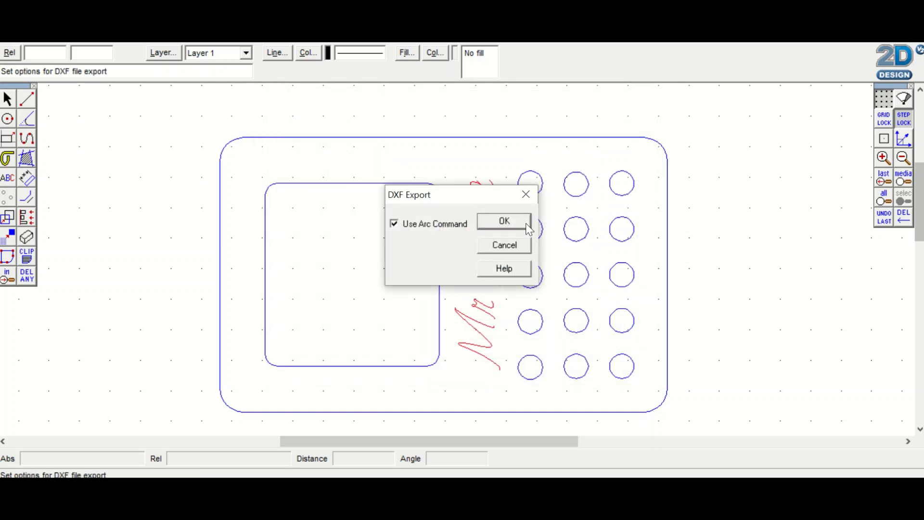
left_click(504, 218)
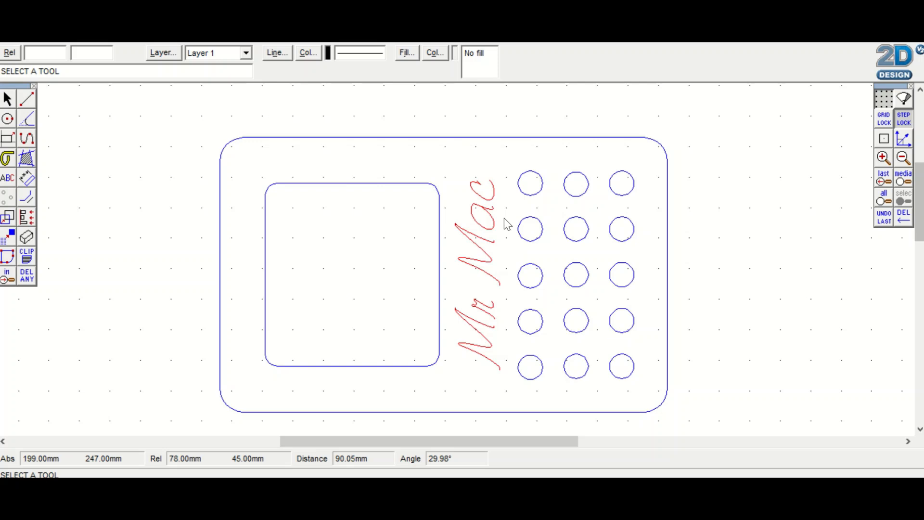
mouse_move(341, 45)
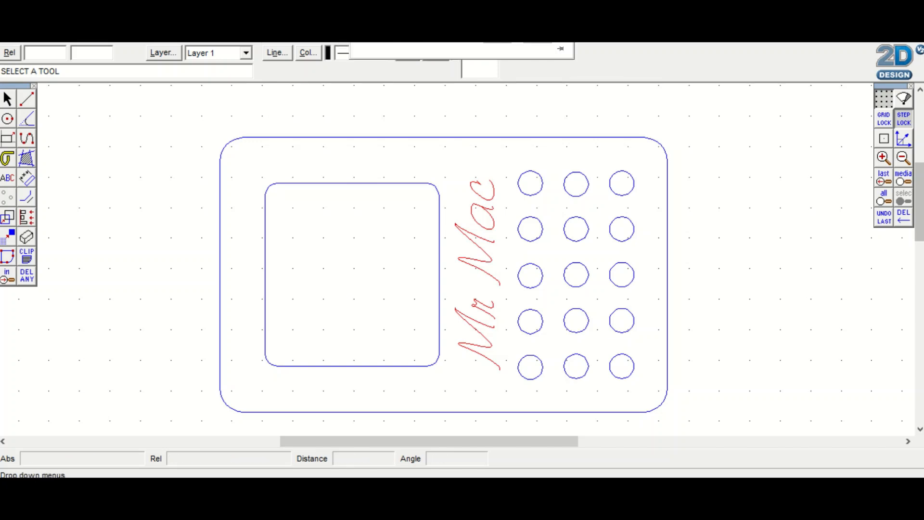